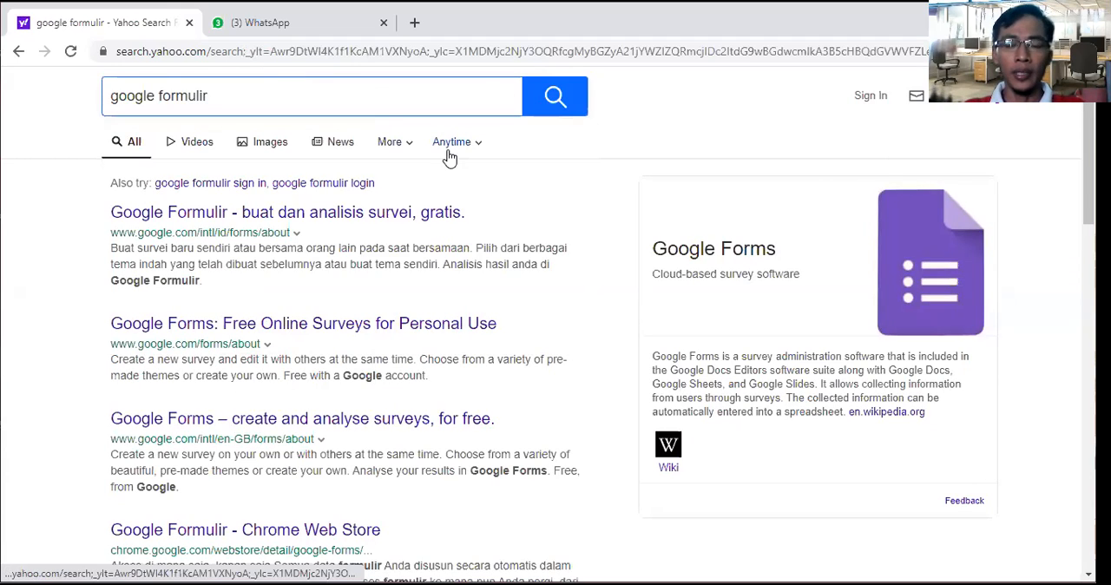
Step: Open the "Google Forms: Free Online Surveys for Personal Use" result in a new tab and create a blank form in Google Forms
{"action": "right_click", "coordinate": [264, 328]}
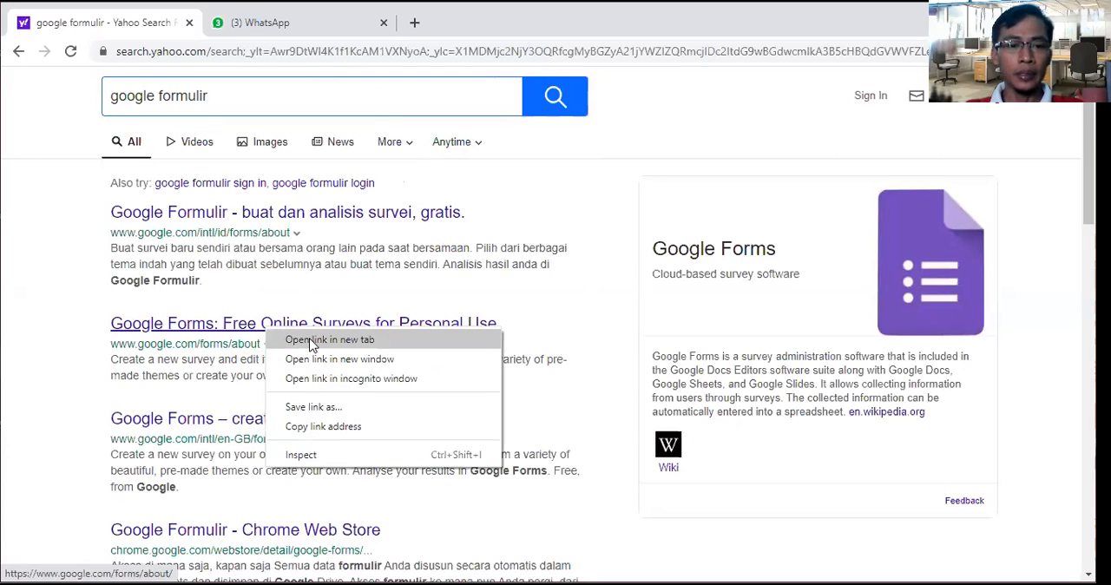
{"action": "left_click", "coordinate": [312, 346]}
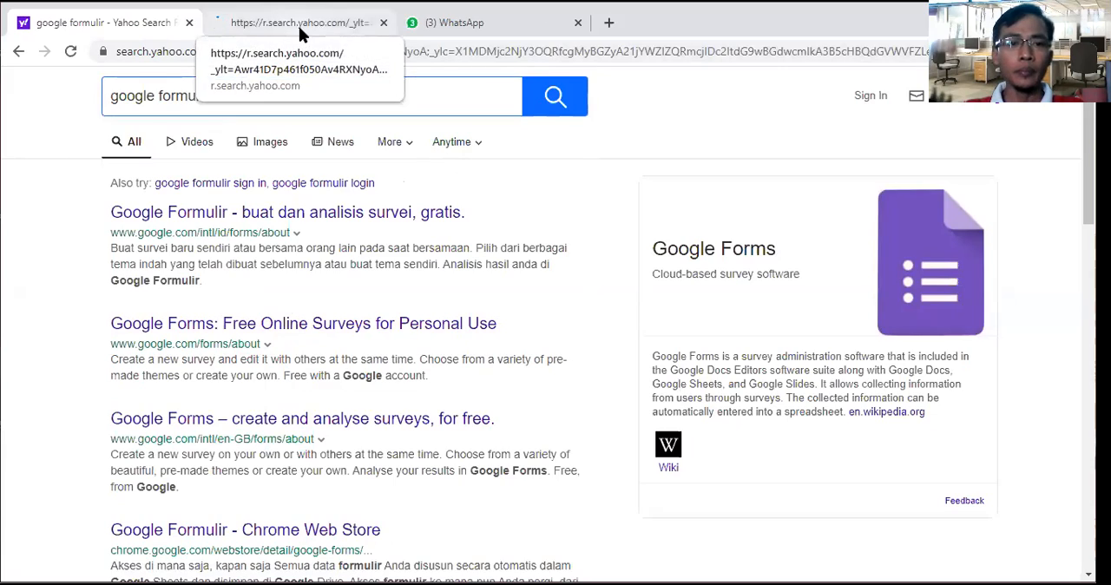
{"action": "left_click", "coordinate": [299, 26]}
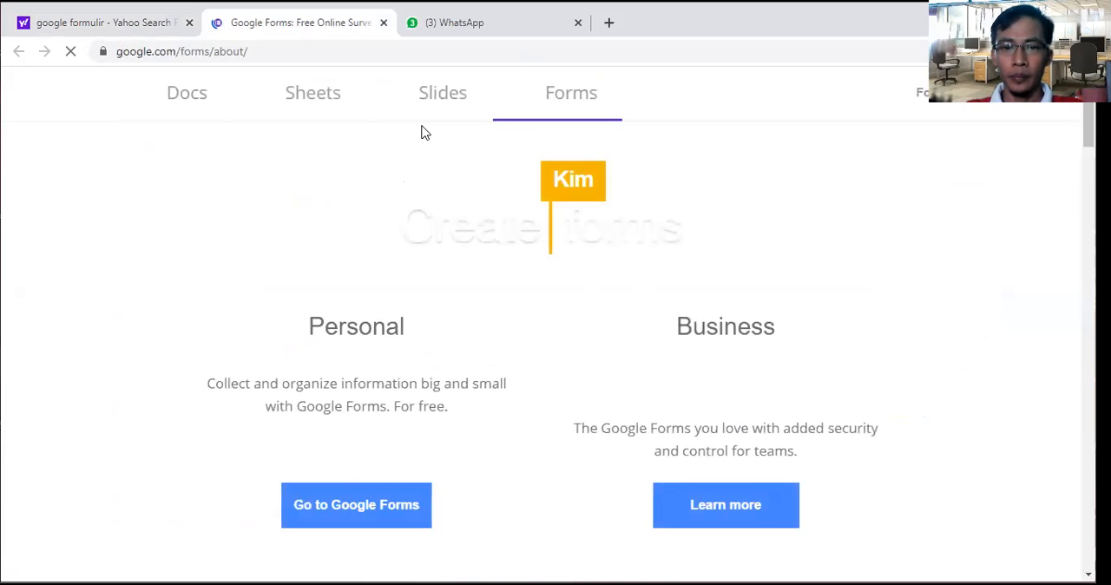
{"action": "scroll", "coordinate": [572, 199], "scroll_direction": "down", "scroll_amount": 1}
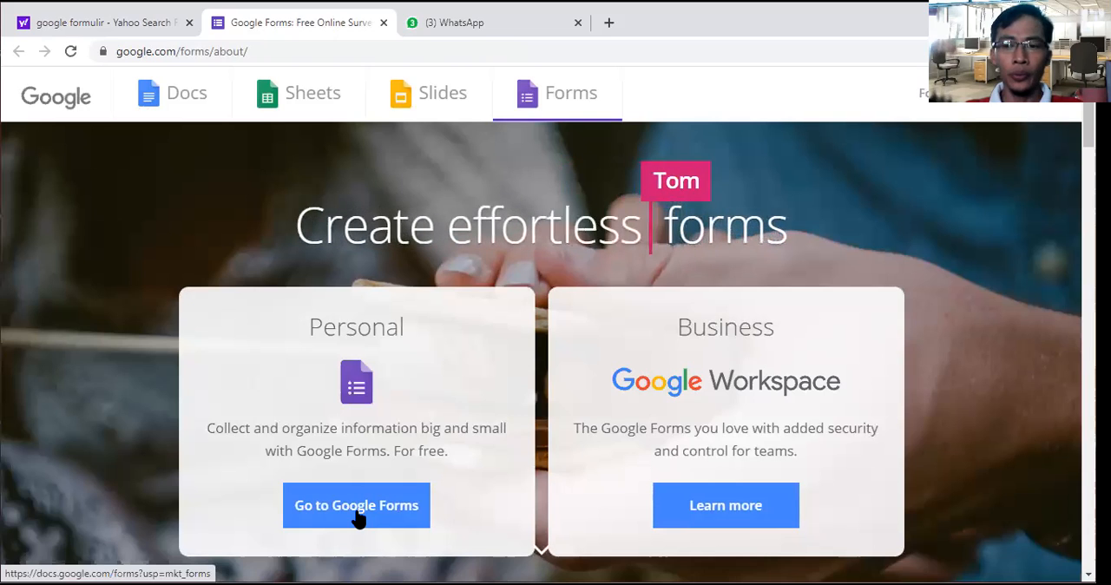
{"action": "left_click", "coordinate": [358, 512]}
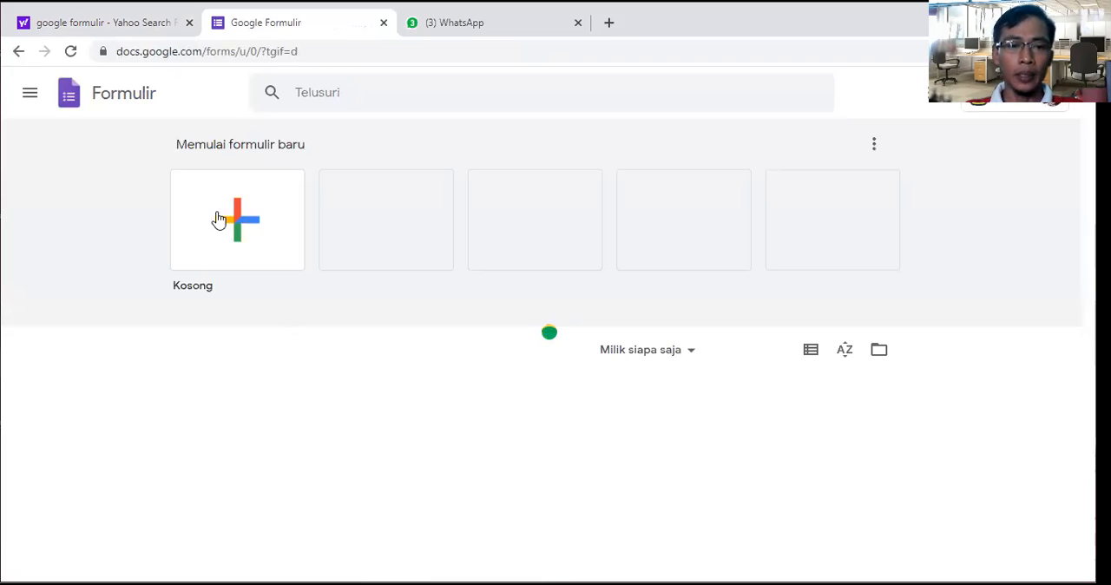
{"action": "left_click", "coordinate": [239, 225]}
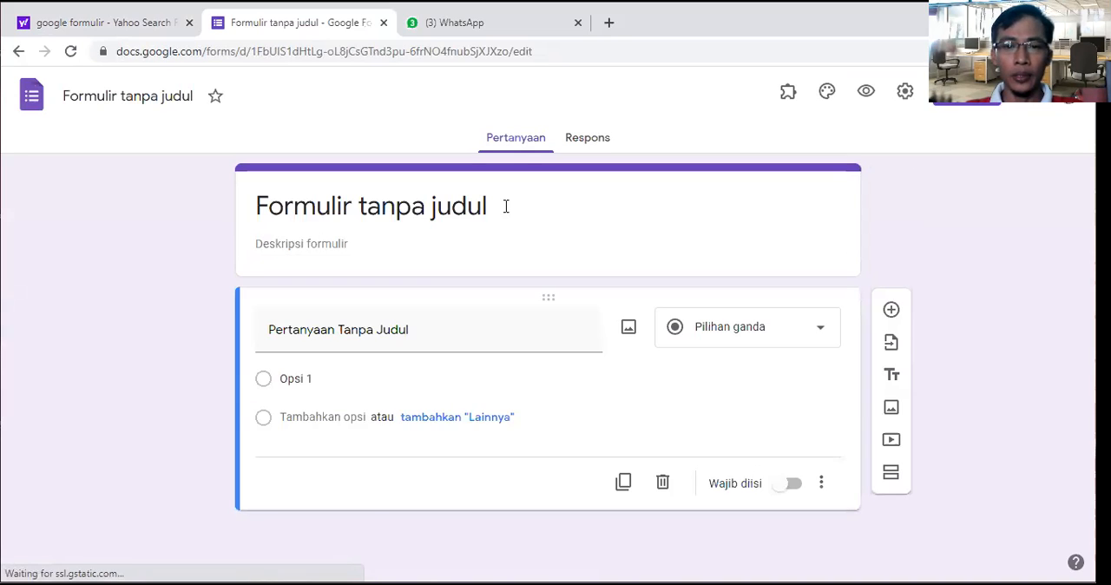
Step: Title the form "SOAL PAS IPA KELAS 8 SEMESTER SATU", dismissing the tip about reusing questions
{"action": "left_click", "coordinate": [506, 206]}
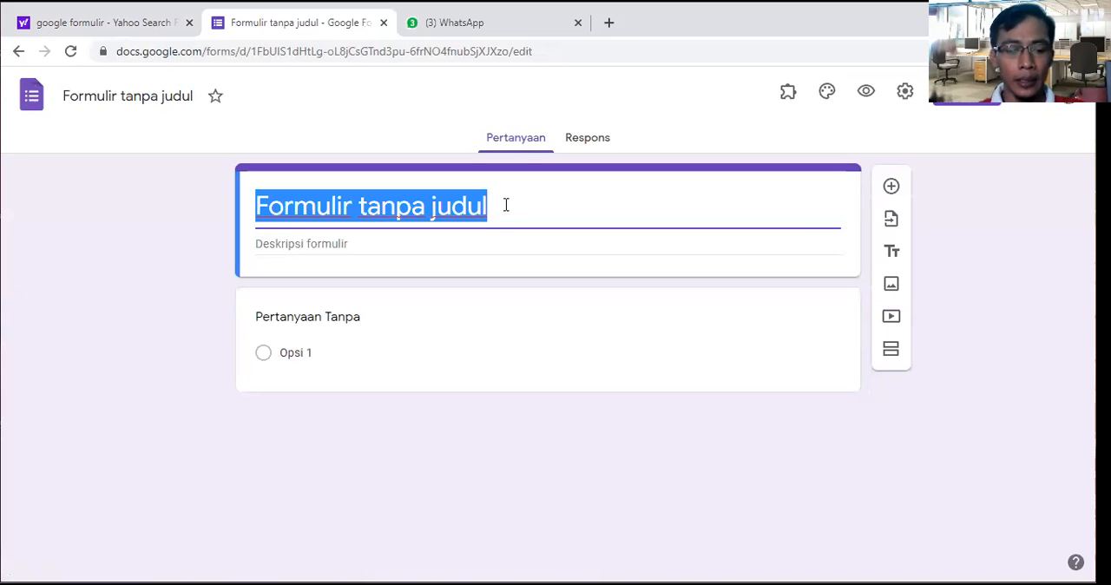
{"action": "type", "text": "SOAL "}
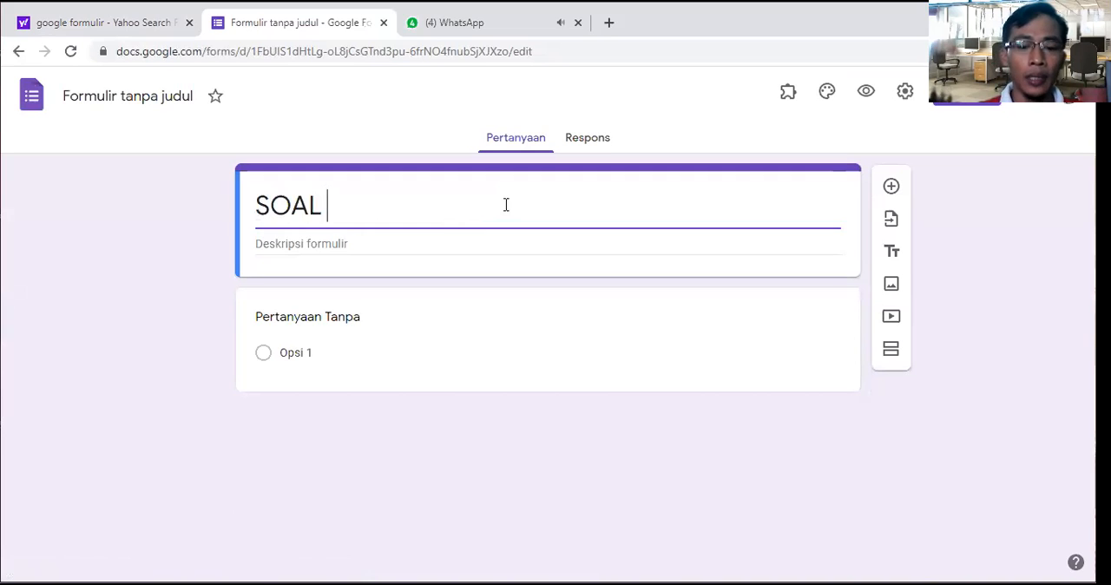
{"action": "type", "text": "PAS I"}
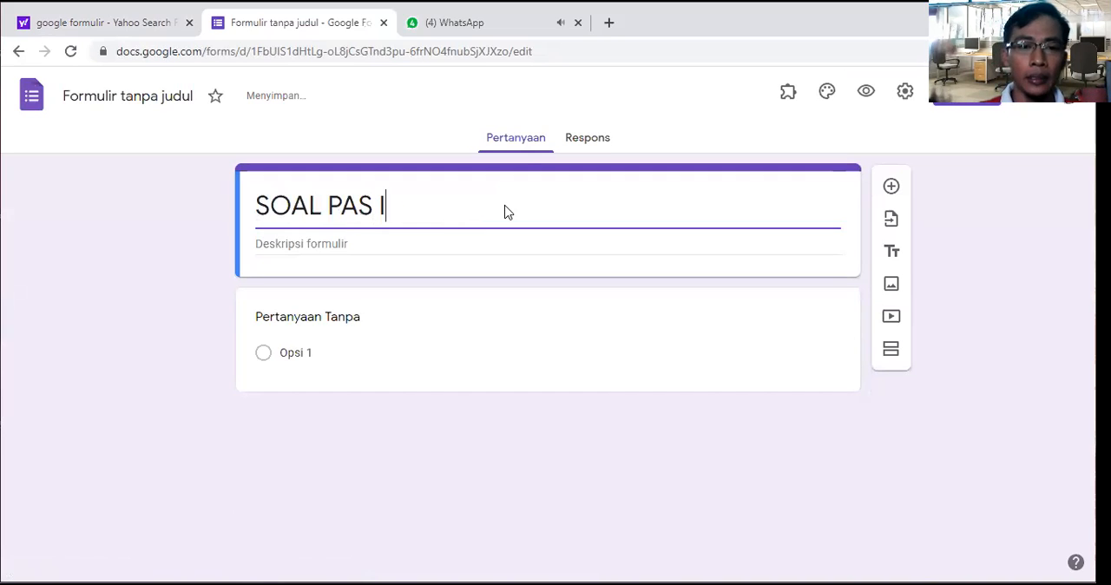
{"action": "type", "text": "PA KELAS "}
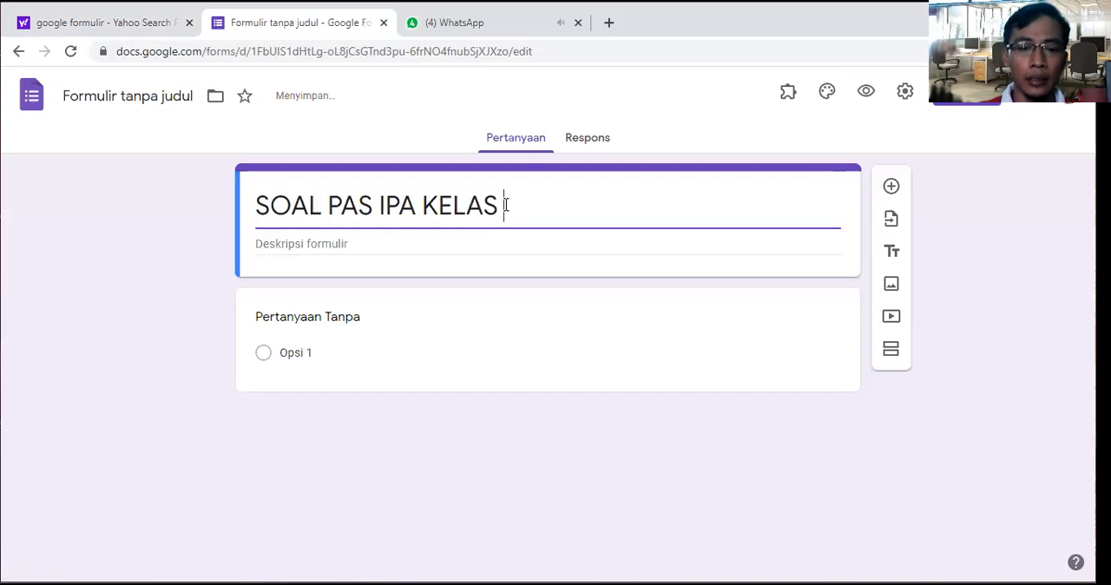
{"action": "type", "text": "8 S"}
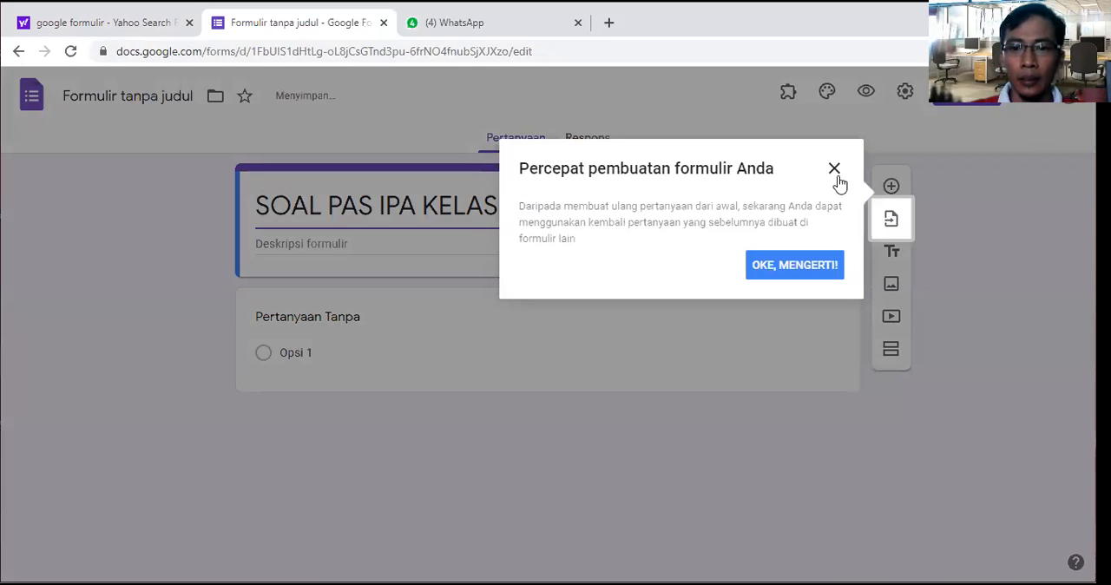
{"action": "left_click", "coordinate": [834, 171]}
{"action": "type", "text": "EMET"}
{"action": "key", "text": "BackSpace"}
{"action": "type", "text": "STER SATU"}
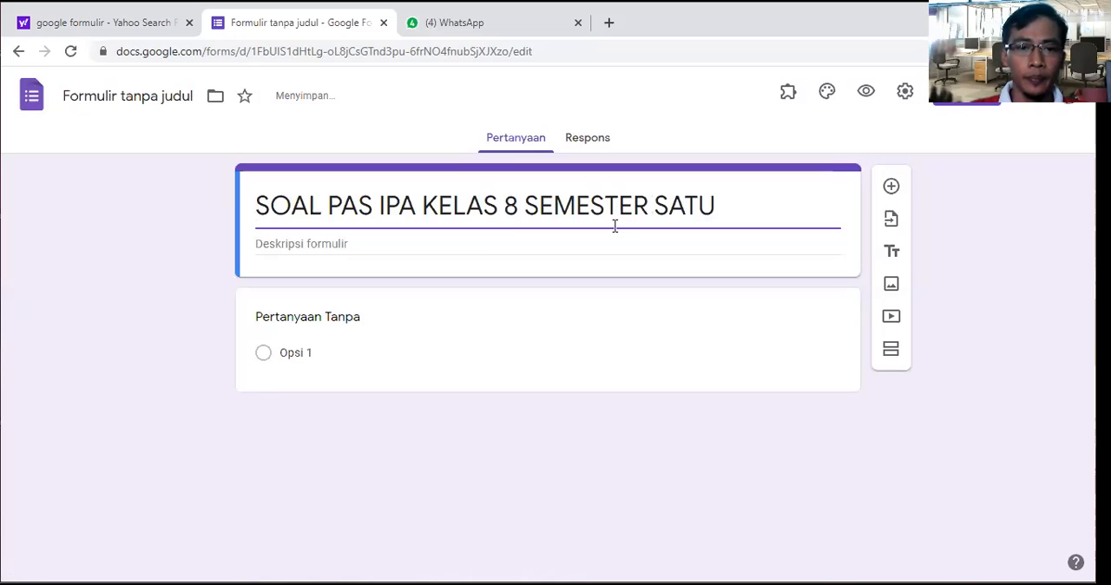
Step: Enter "SOAL PAS IPA KELAS 8" as the form description
{"action": "left_click", "coordinate": [484, 244]}
{"action": "type", "text": "SOAL PAS"}
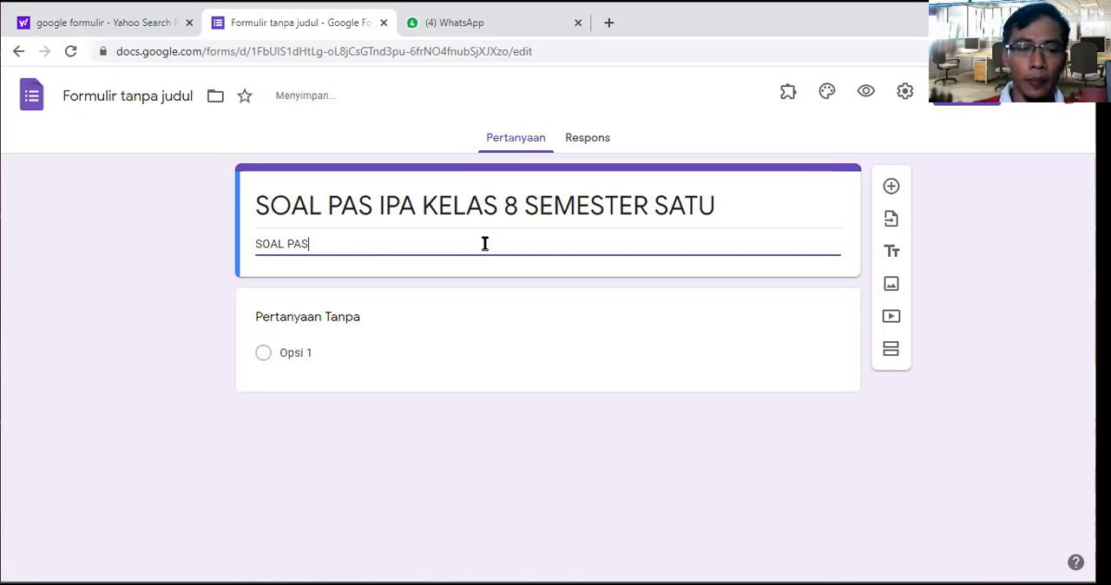
{"action": "type", "text": " IPA KELAS 8"}
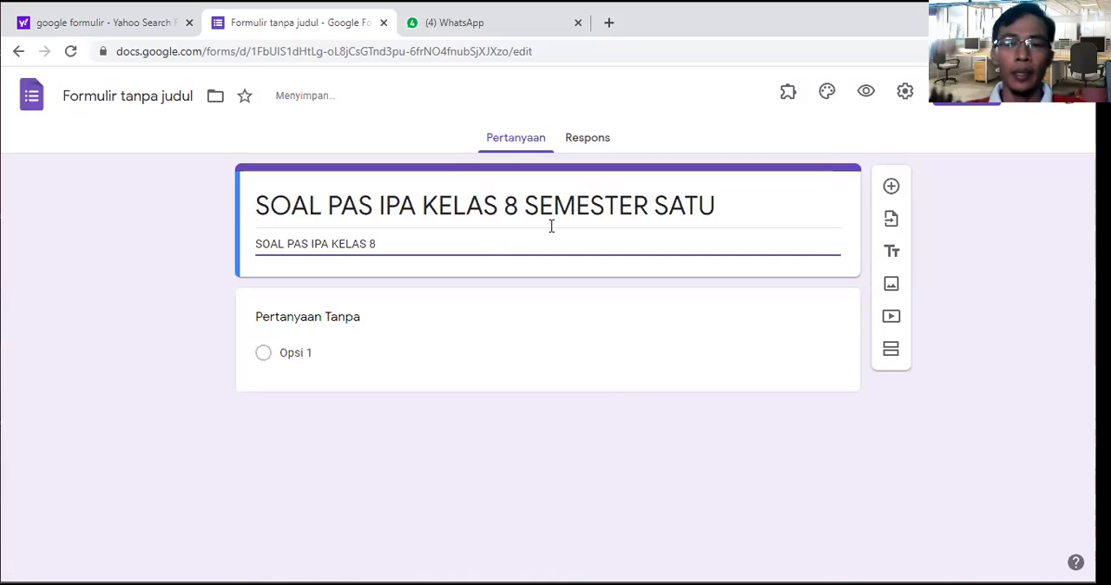
Step: Title the first question "Nama" and make it required
{"action": "left_click", "coordinate": [382, 316]}
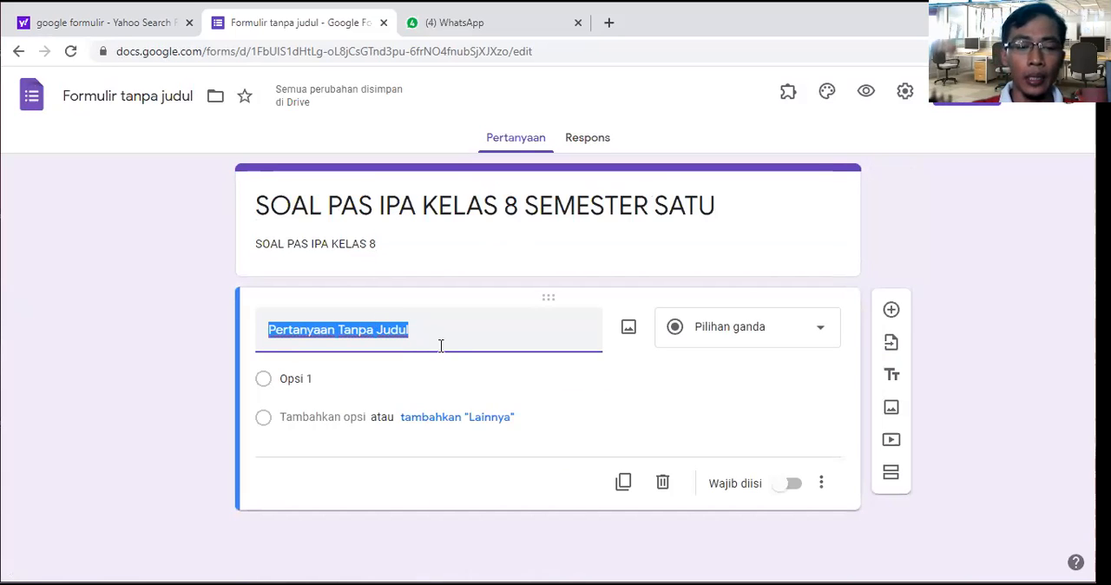
{"action": "type", "text": "nAM"}
{"action": "key", "text": "BackSpace"}
{"action": "key", "text": "BackSpace"}
{"action": "key", "text": "BackSpace"}
{"action": "type", "text": "nama"}
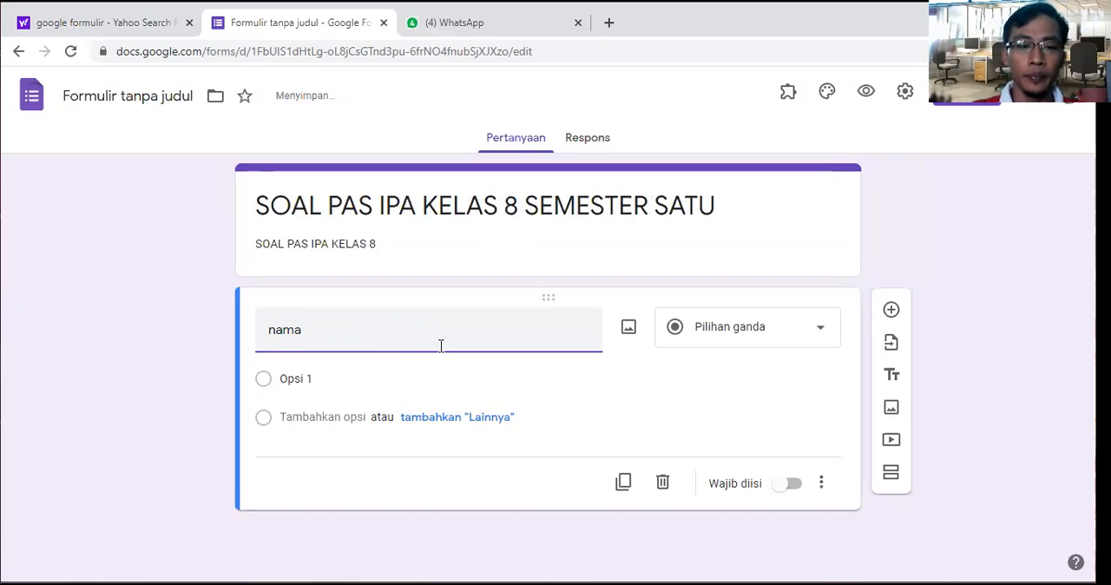
{"action": "key", "text": "BackSpace"}
{"action": "key", "text": "BackSpace"}
{"action": "type", "text": "NAMA"}
{"action": "key", "text": "BackSpace"}
{"action": "key", "text": "BackSpace"}
{"action": "key", "text": "BackSpace"}
{"action": "type", "text": "ama"}
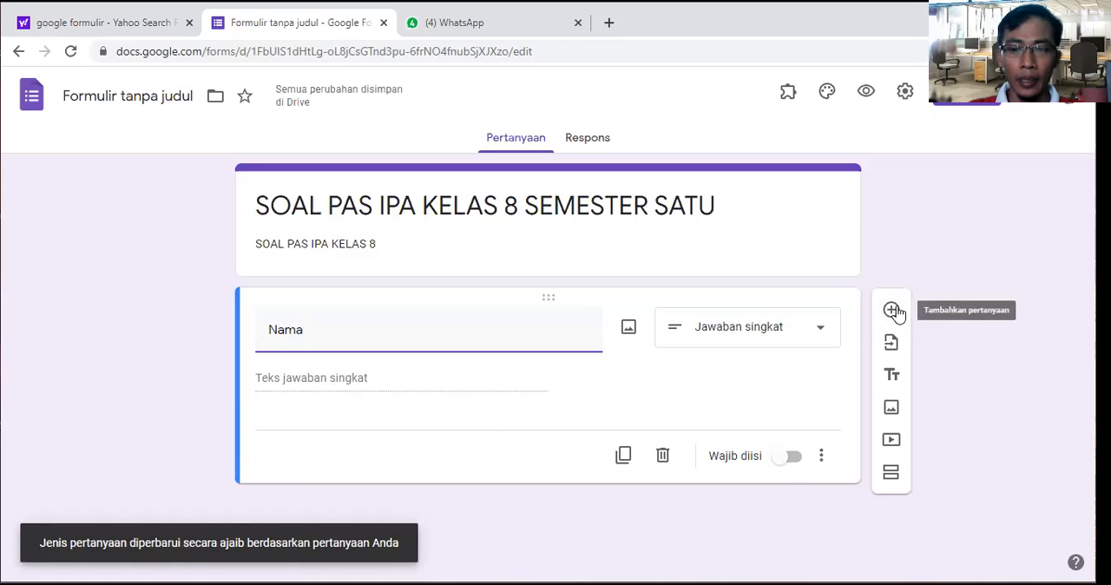
{"action": "left_click", "coordinate": [790, 457]}
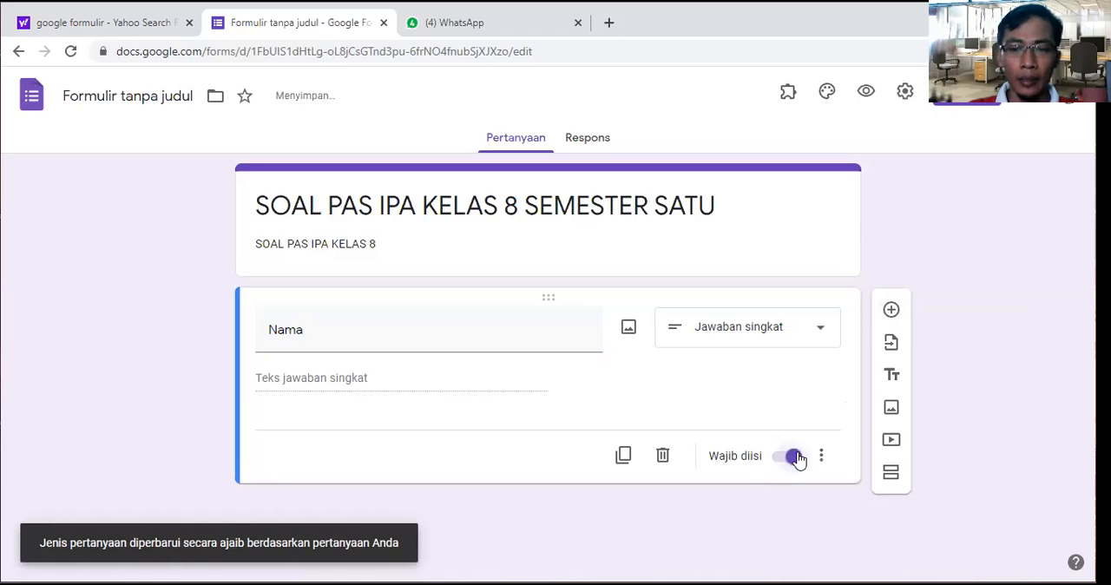
Step: Add a new question below Nama and title it "Kelas"
{"action": "left_click", "coordinate": [890, 310]}
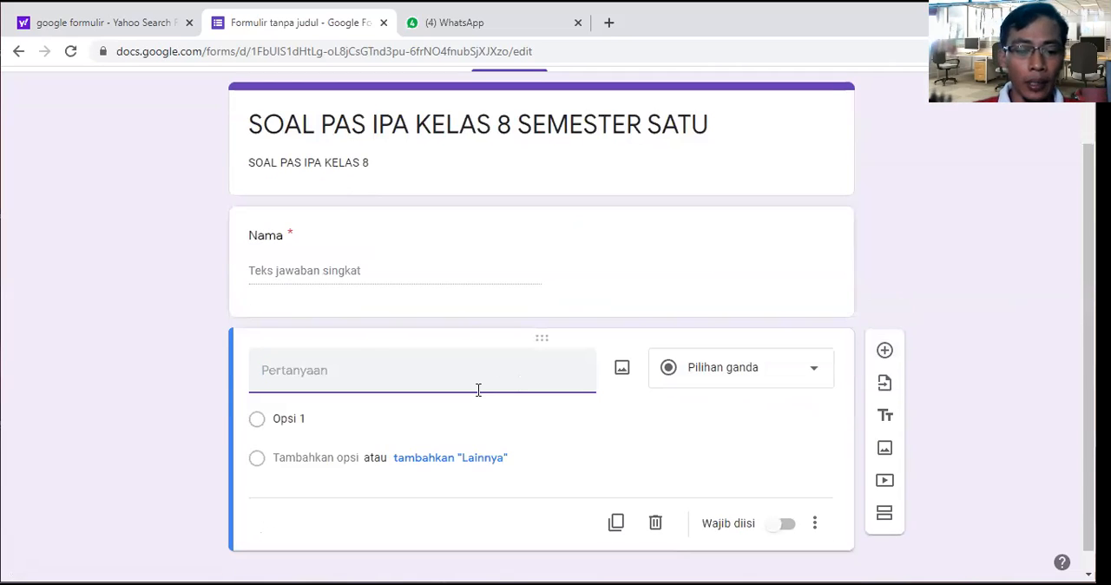
{"action": "type", "text": "Kelas"}
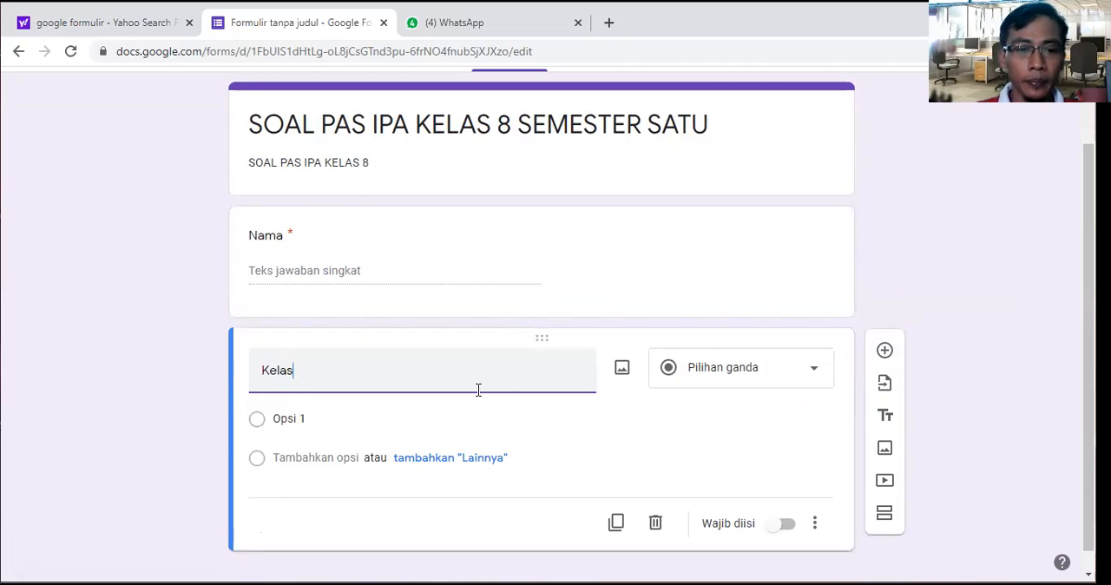
{"action": "left_click", "coordinate": [629, 421]}
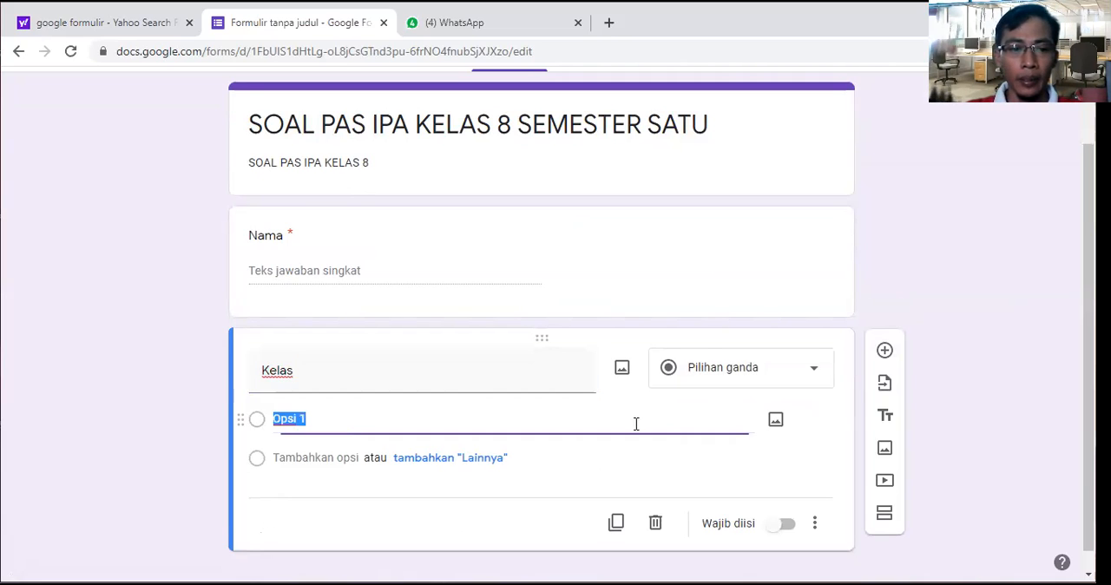
Step: Set the Kelas question's answer type to Jawaban singkat
{"action": "left_click", "coordinate": [814, 374]}
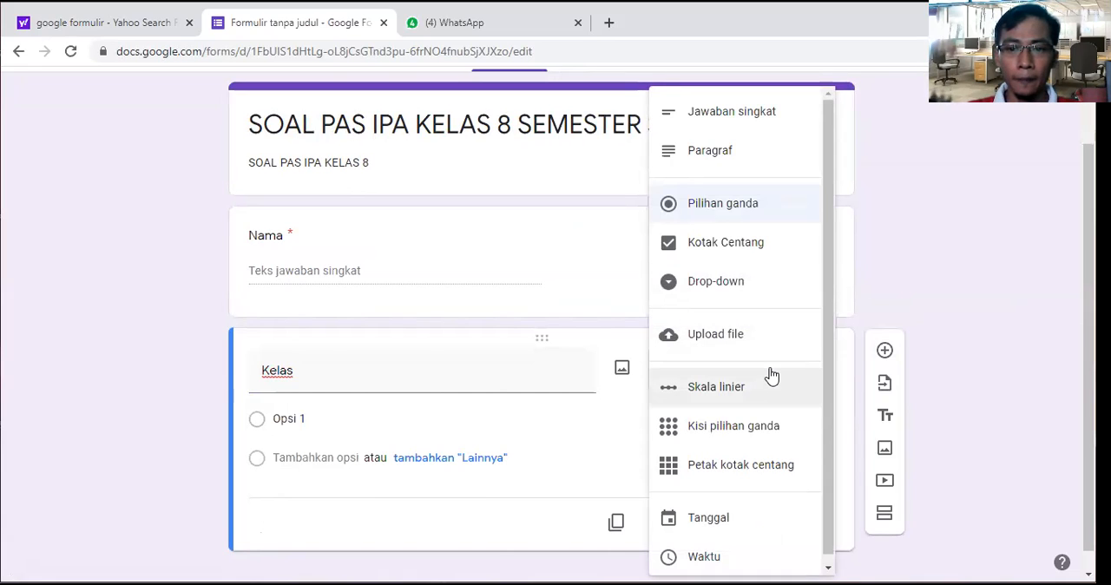
{"action": "scroll", "coordinate": [771, 330], "scroll_direction": "up", "scroll_amount": 1}
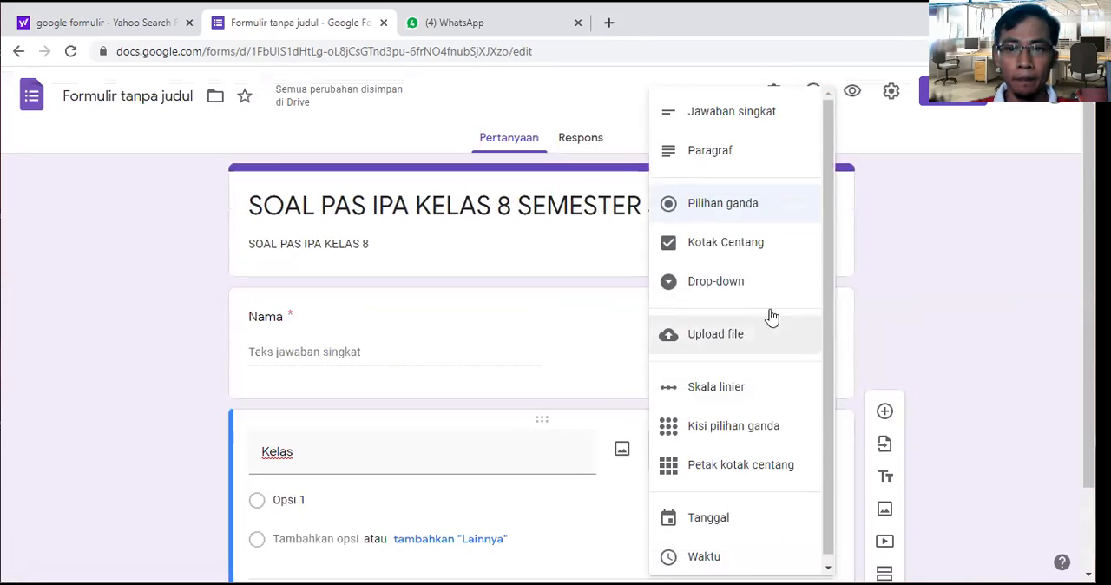
{"action": "left_click", "coordinate": [734, 122]}
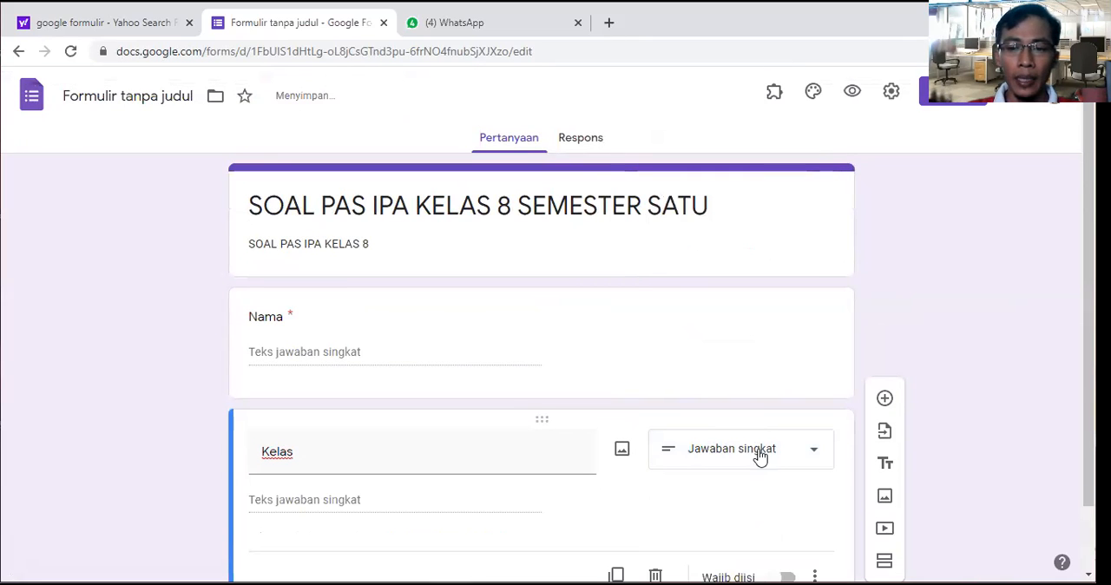
Step: Set the Kelas question's type to Kotak Centang and enter the answer options 8A, 8B and 8C
{"action": "scroll", "coordinate": [813, 452], "scroll_direction": "down", "scroll_amount": 1}
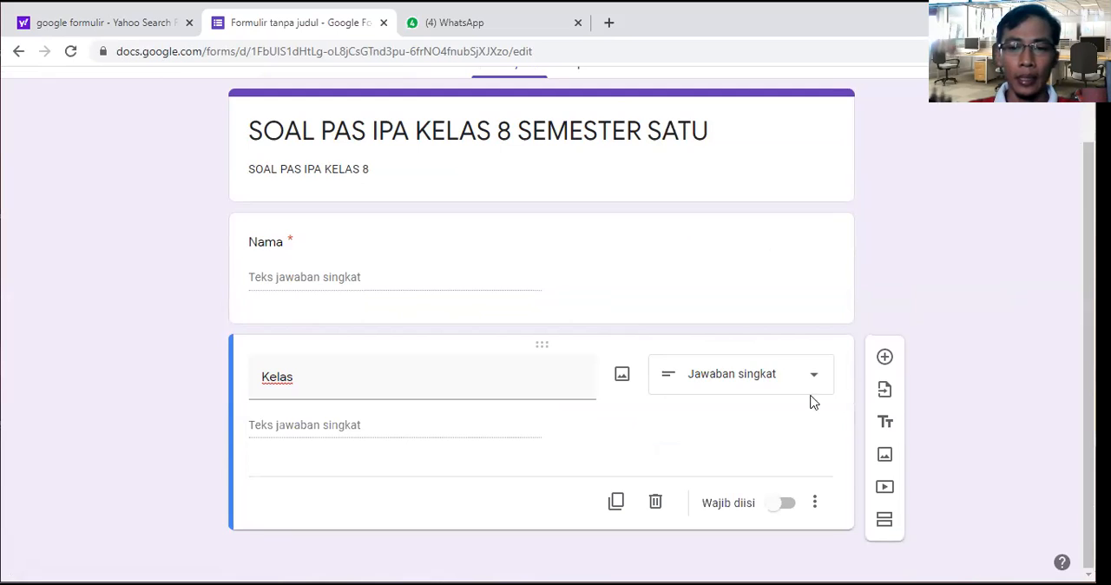
{"action": "left_click", "coordinate": [811, 384]}
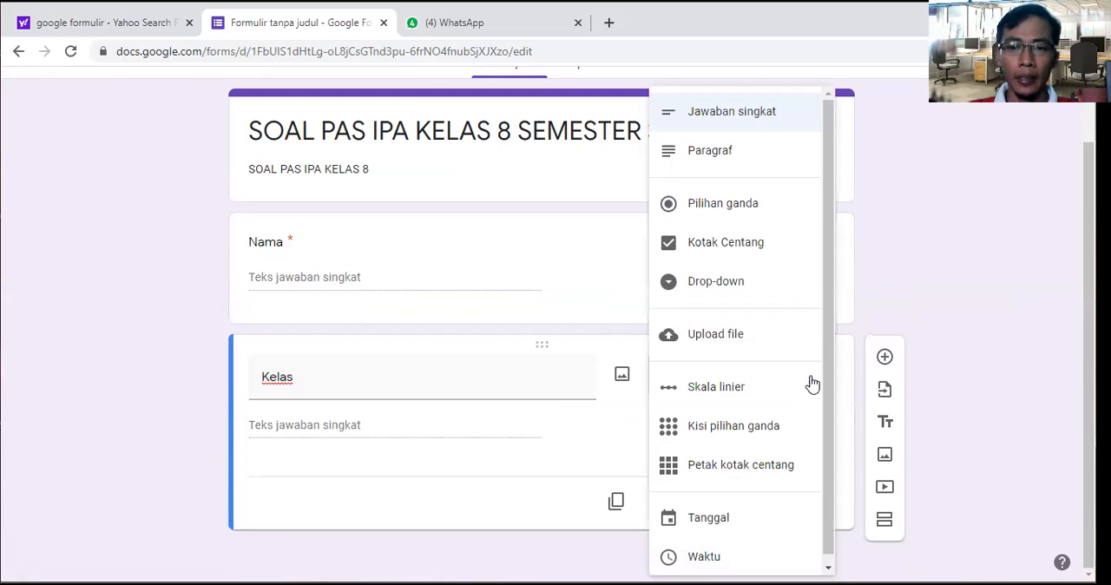
{"action": "left_click", "coordinate": [747, 256]}
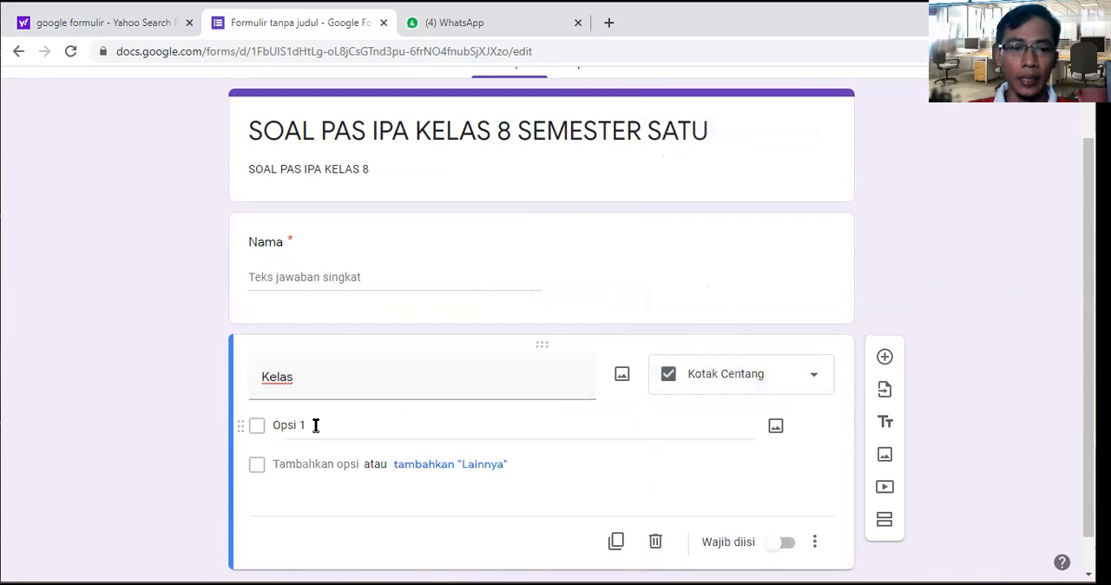
{"action": "left_click", "coordinate": [286, 425]}
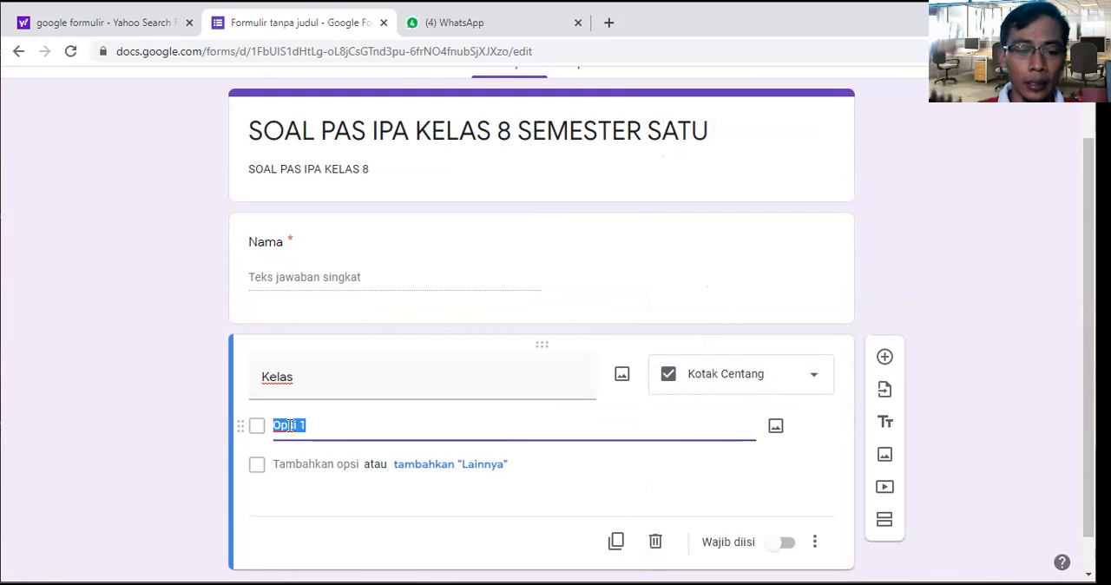
{"action": "type", "text": "8A"}
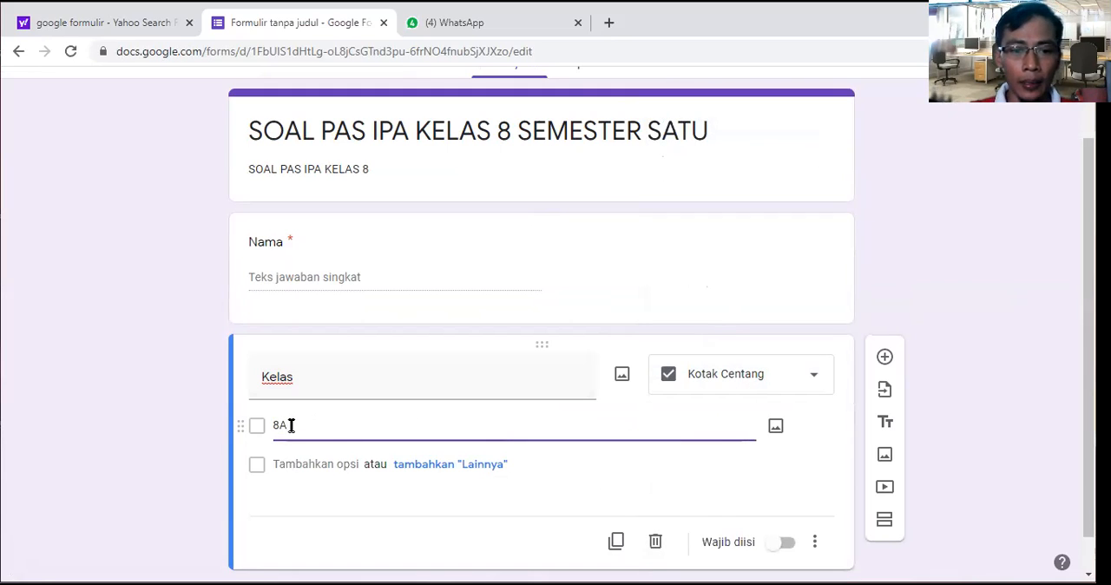
{"action": "left_click", "coordinate": [343, 466]}
{"action": "type", "text": "8B"}
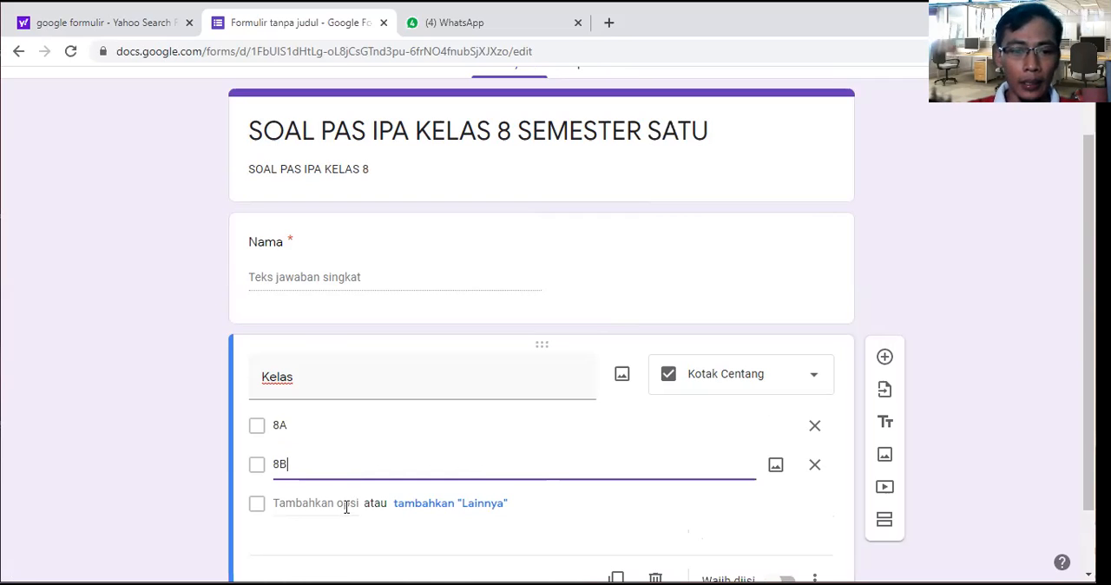
{"action": "left_click", "coordinate": [346, 504]}
{"action": "type", "text": "8c"}
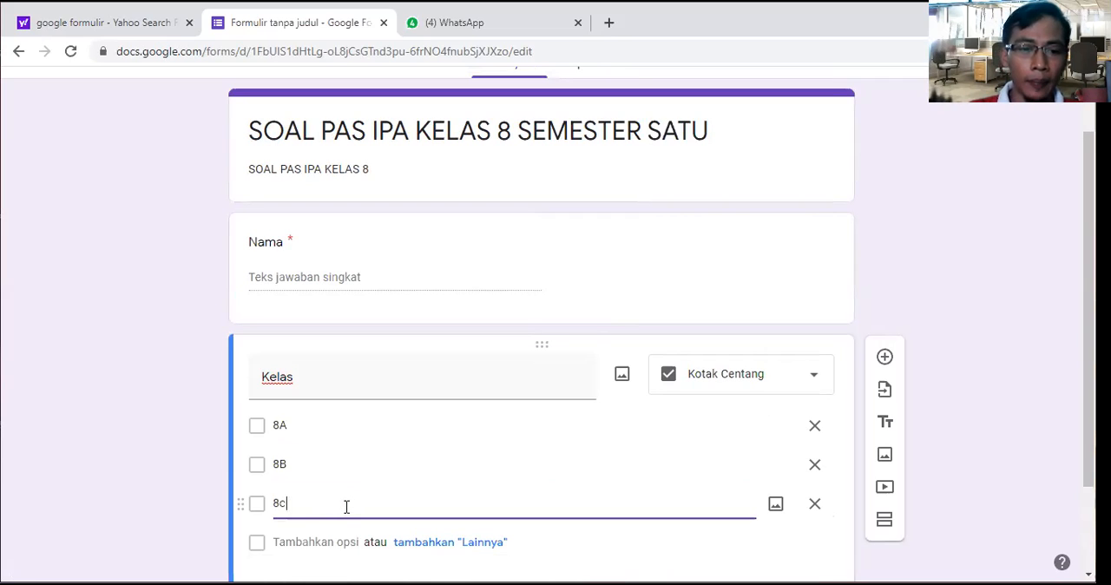
{"action": "key", "text": "BackSpace"}
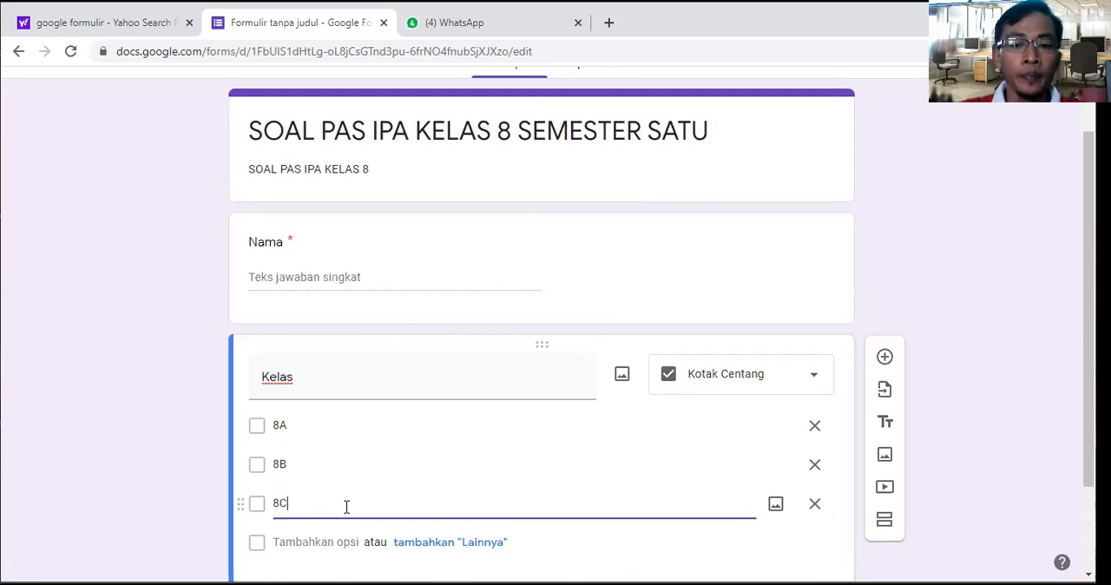
Step: Make the Kelas question required
{"action": "scroll", "coordinate": [440, 454], "scroll_direction": "down", "scroll_amount": 2}
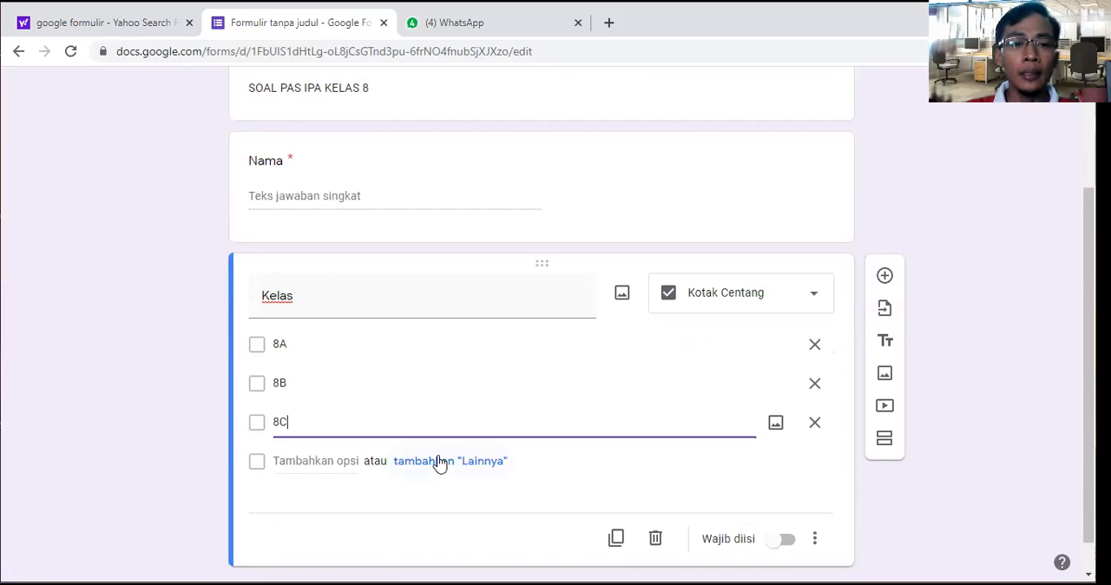
{"action": "scroll", "coordinate": [439, 463], "scroll_direction": "down", "scroll_amount": 1}
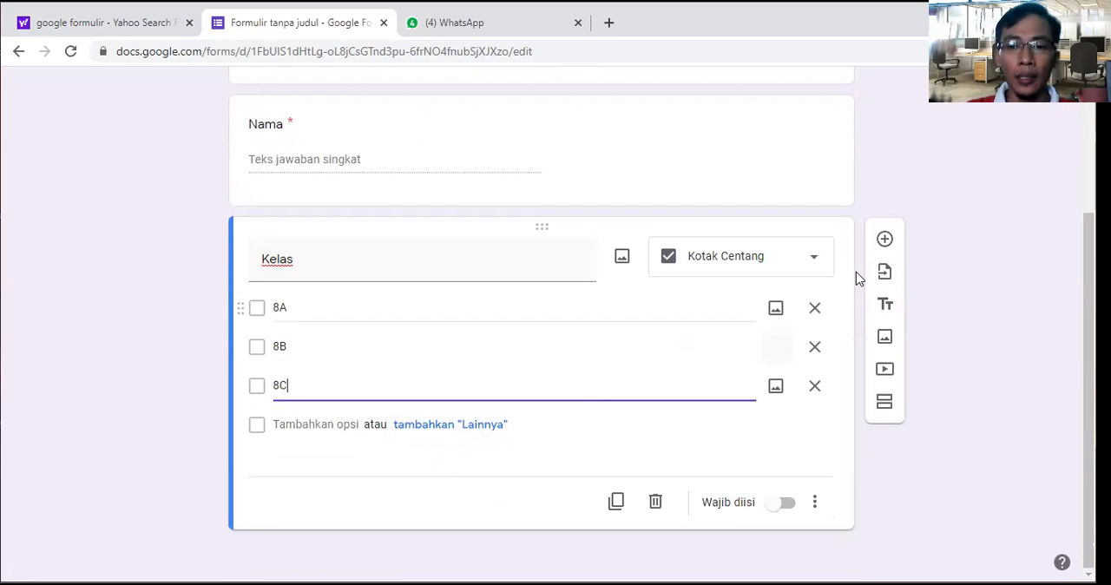
{"action": "left_click", "coordinate": [786, 506]}
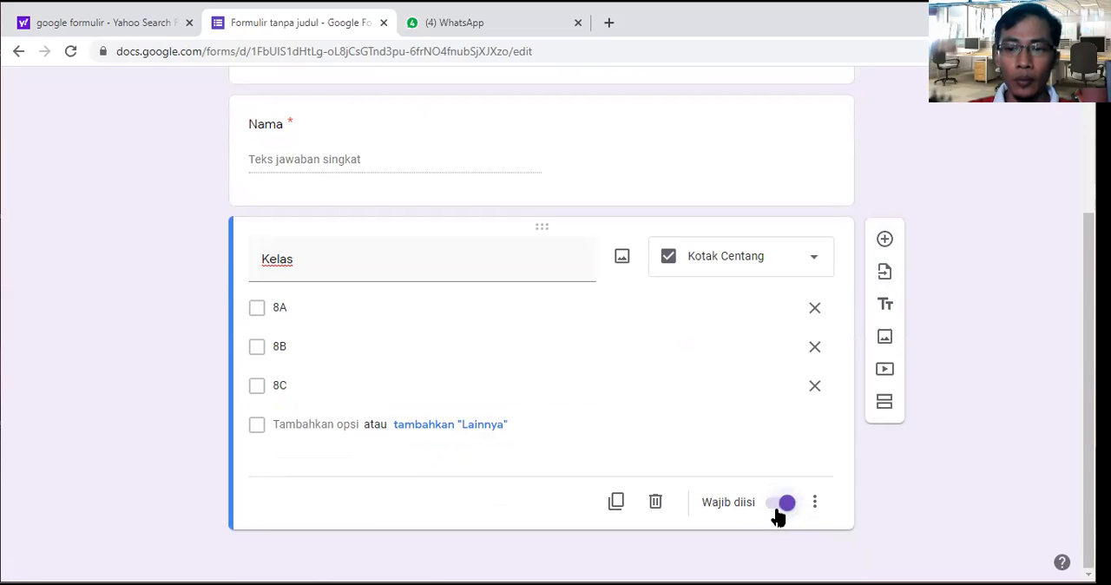
Step: Add a multiple-choice question below Kelas reading "makanan apa yang paling besar menyumbang dalam pembentukan energi dalam tubuh"
{"action": "left_click", "coordinate": [884, 242]}
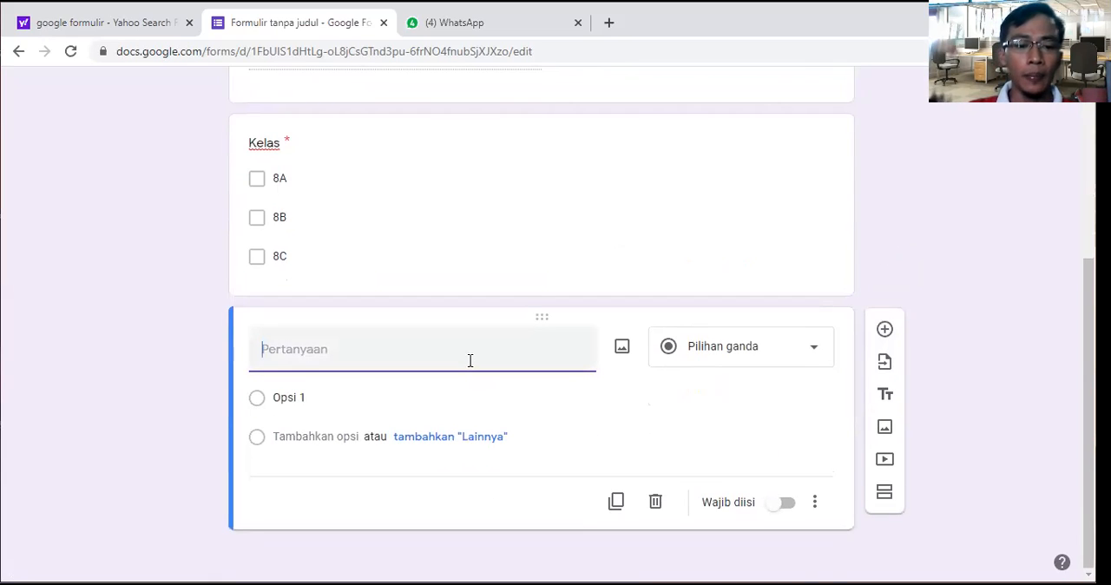
{"action": "type", "text": "mak"}
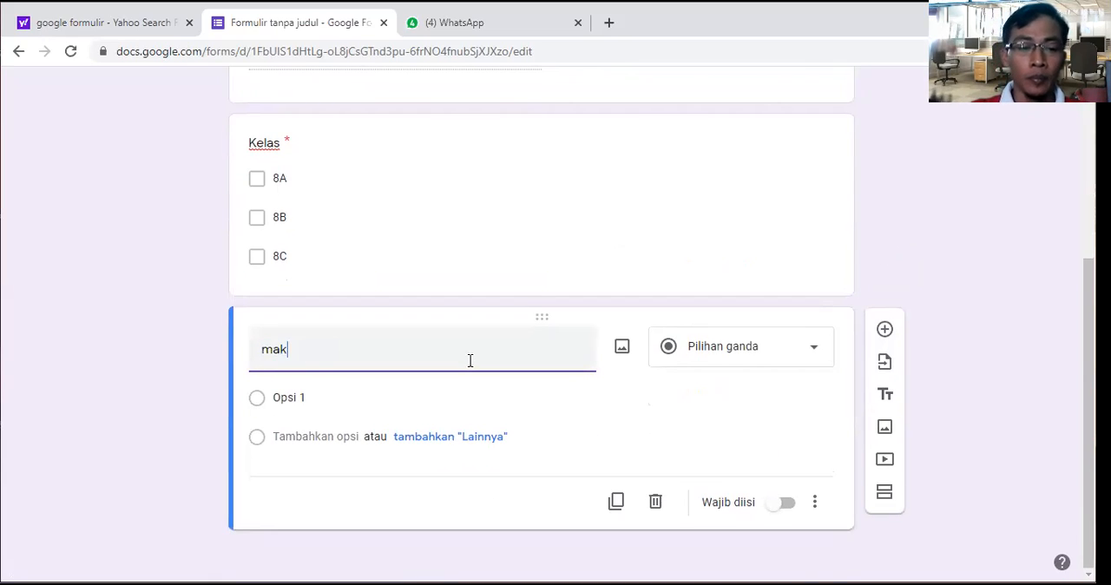
{"action": "key", "text": "BackSpace"}
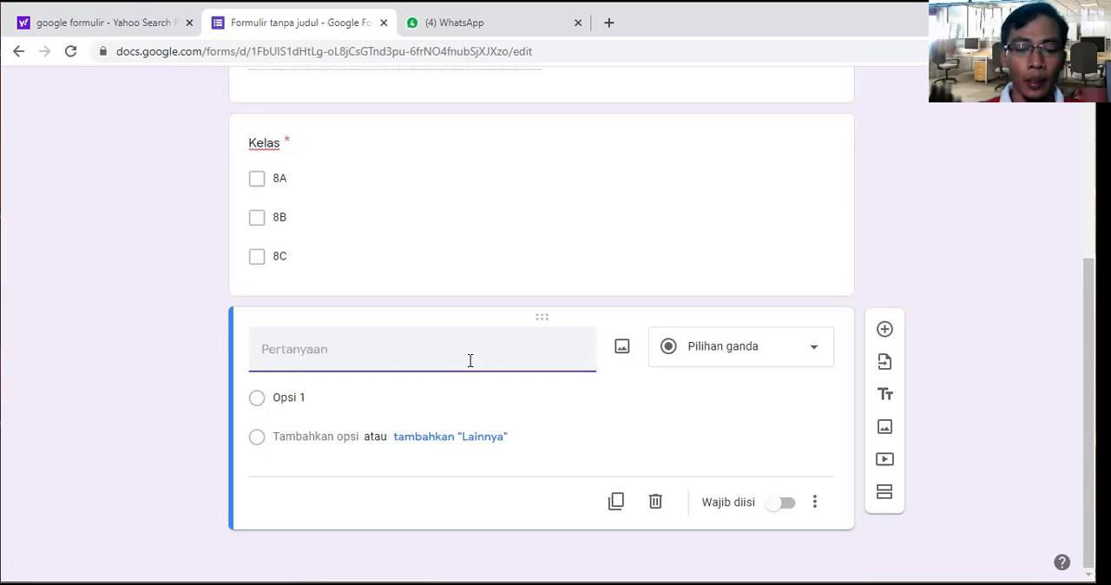
{"action": "type", "text": "makna"}
{"action": "key", "text": "BackSpace"}
{"action": "key", "text": "BackSpace"}
{"action": "type", "text": "anan apa "}
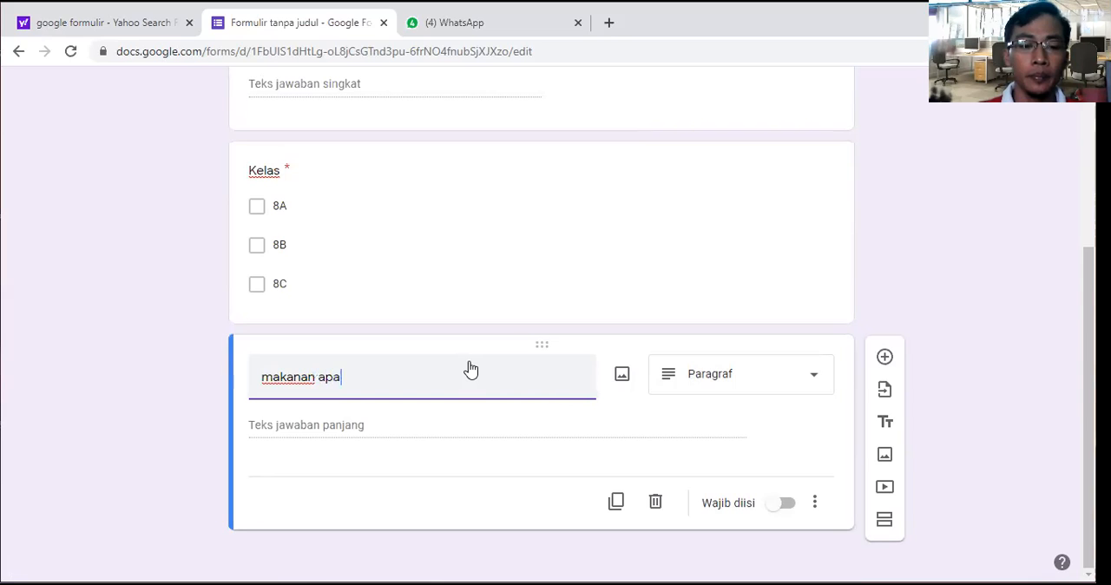
{"action": "type", "text": "yang "}
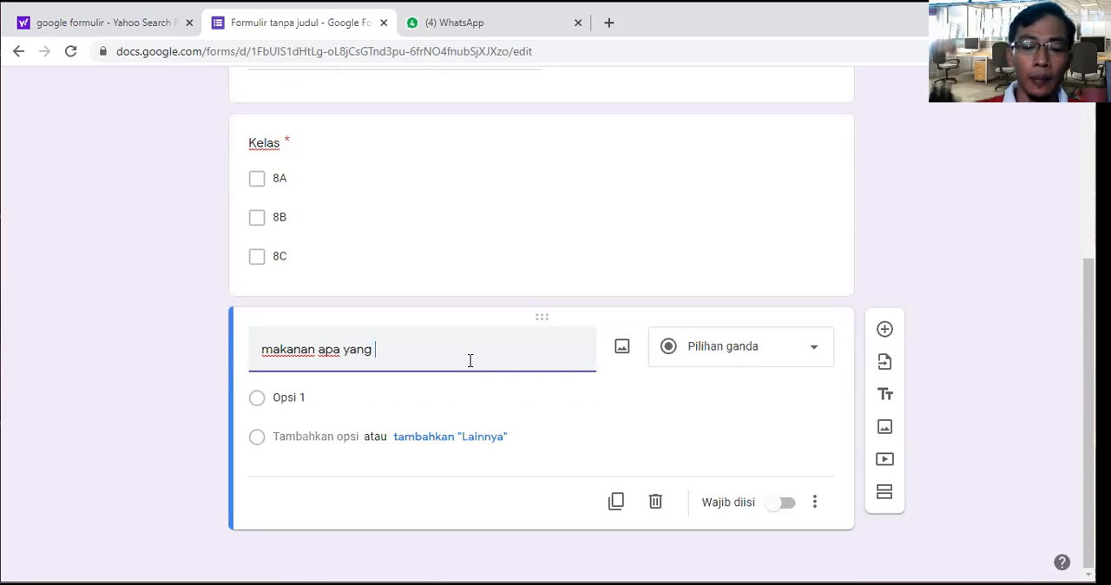
{"action": "type", "text": "paling be"}
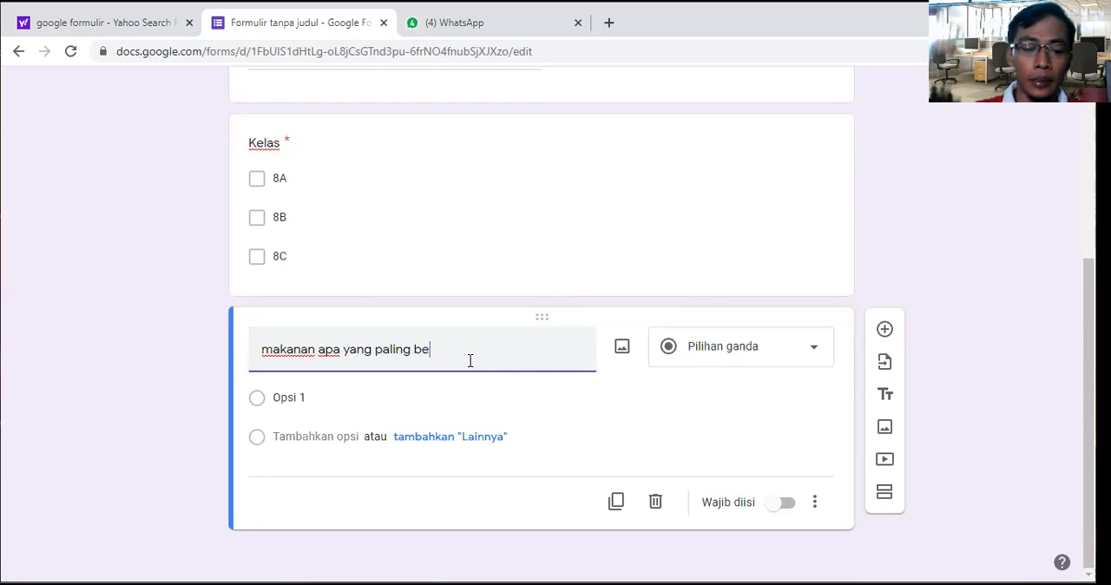
{"action": "type", "text": "sar meny"}
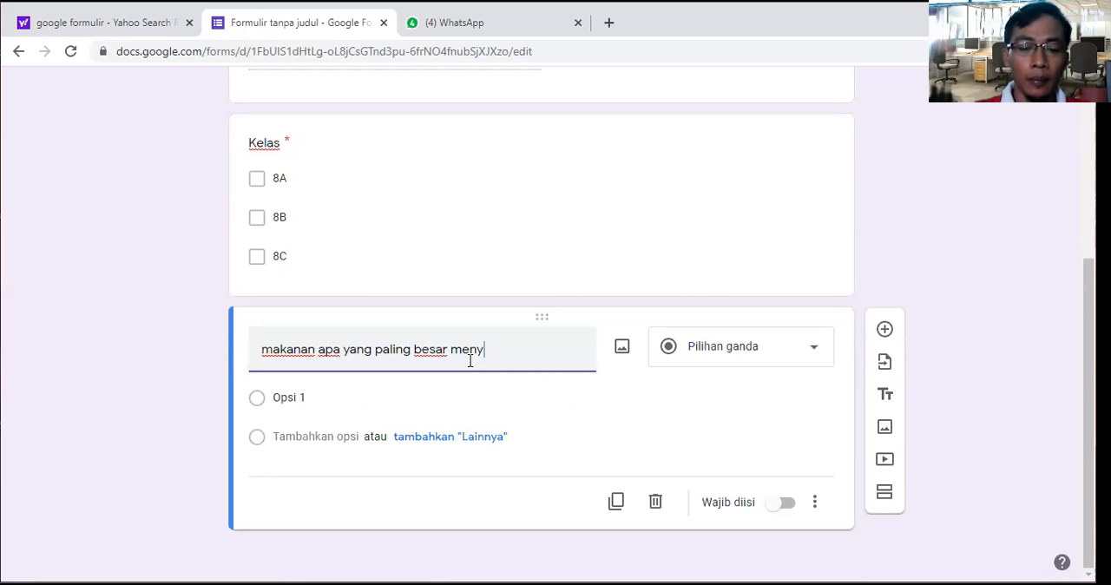
{"action": "type", "text": "umbnag"}
{"action": "key", "text": "BackSpace"}
{"action": "key", "text": "BackSpace"}
{"action": "key", "text": "BackSpace"}
{"action": "type", "text": "ang"}
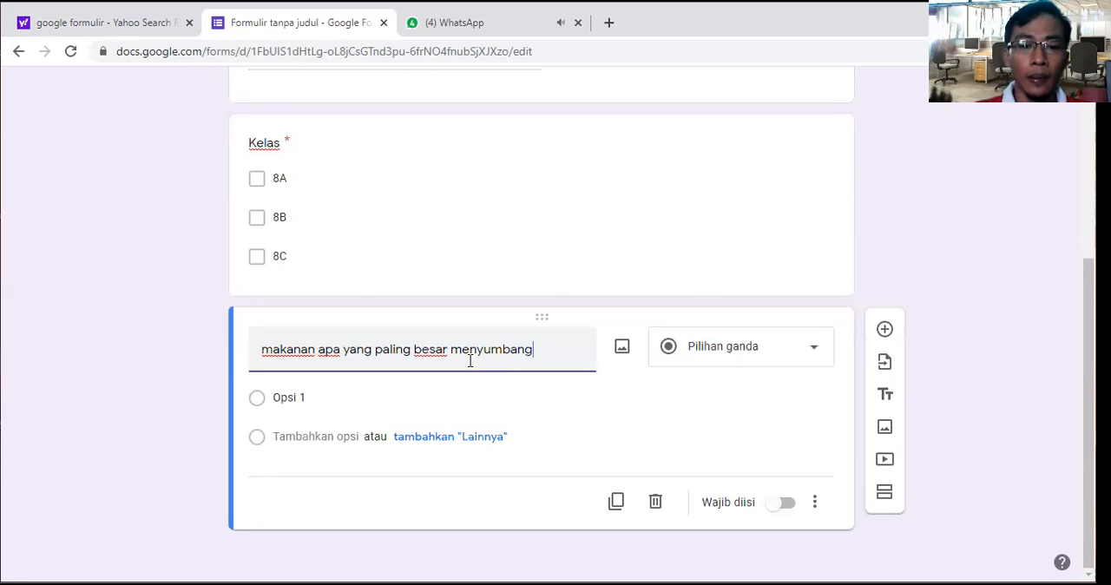
{"action": "type", "text": " dalam p"}
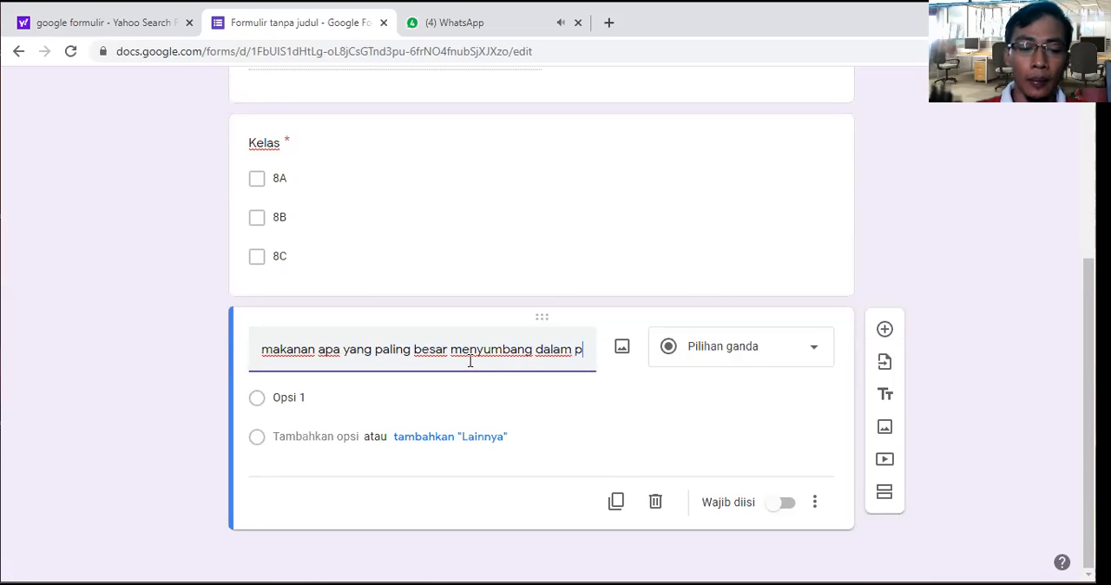
{"action": "type", "text": "embentukan"}
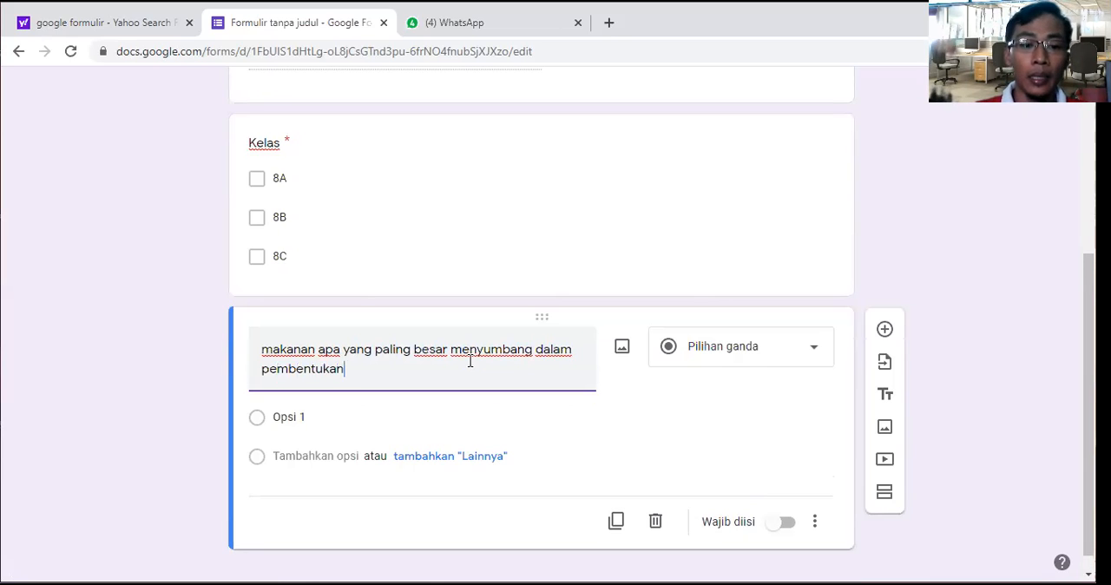
{"action": "type", "text": " energ"}
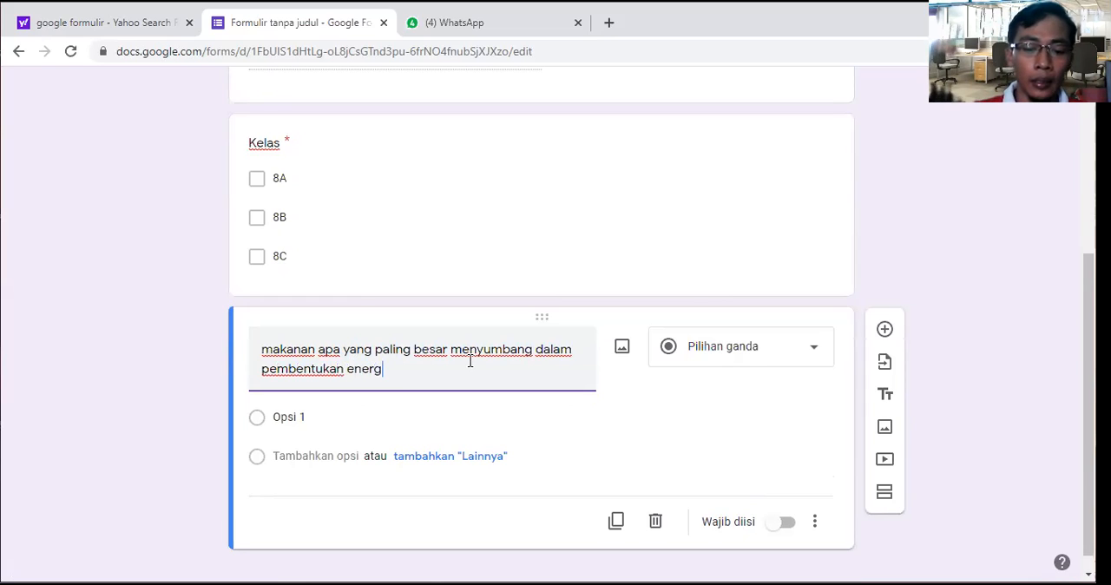
{"action": "type", "text": "i dalam tubuh"}
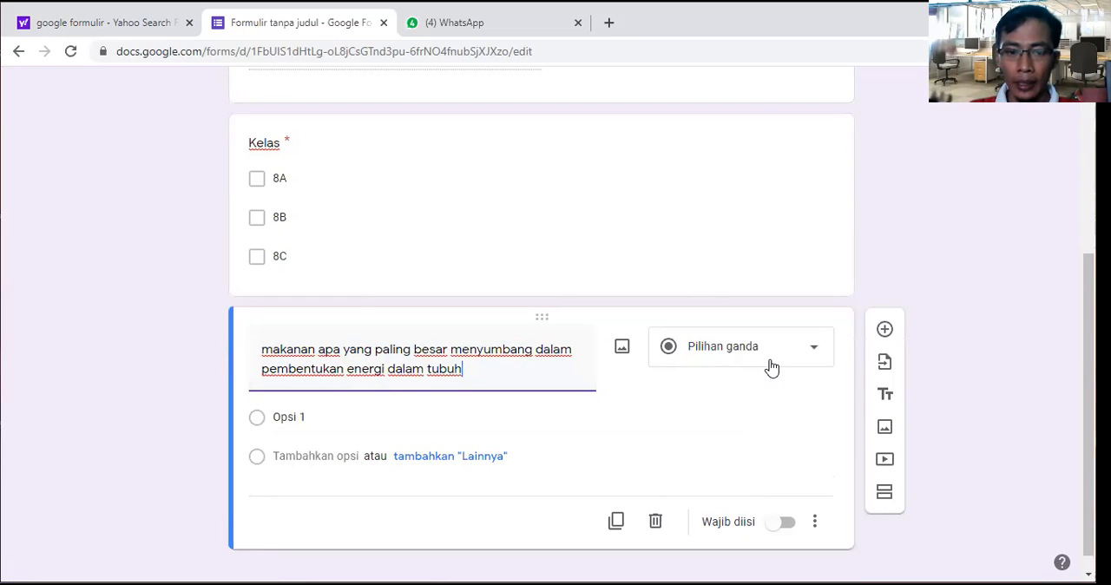
Step: Enter the answer options nasi, ikan, tahu and tempe for the food question, and make it required
{"action": "left_click", "coordinate": [311, 414]}
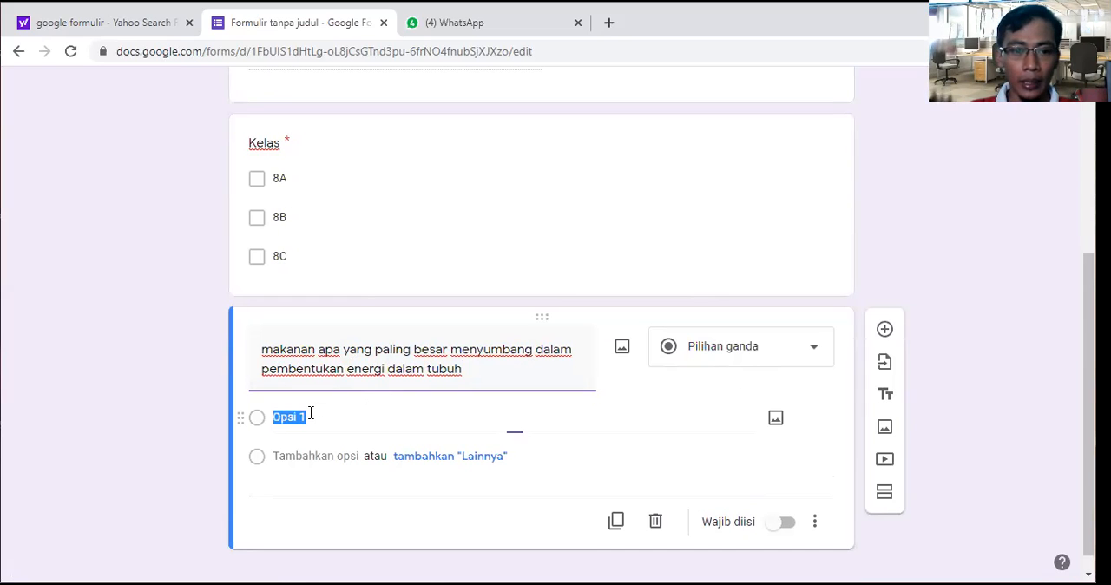
{"action": "type", "text": "nasi"}
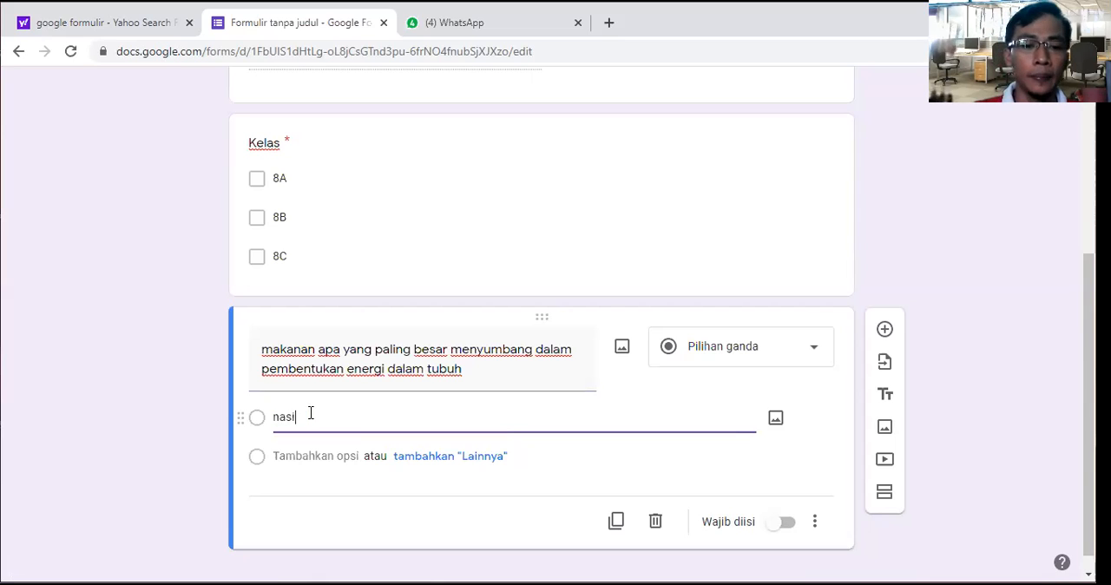
{"action": "left_click", "coordinate": [352, 457]}
{"action": "type", "text": "ikan"}
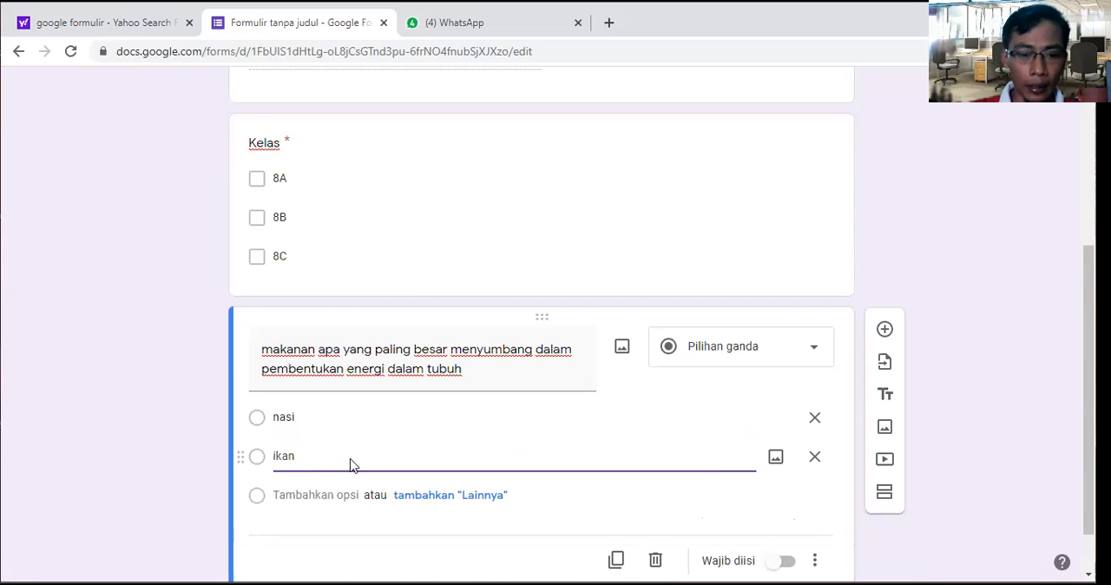
{"action": "left_click", "coordinate": [339, 502]}
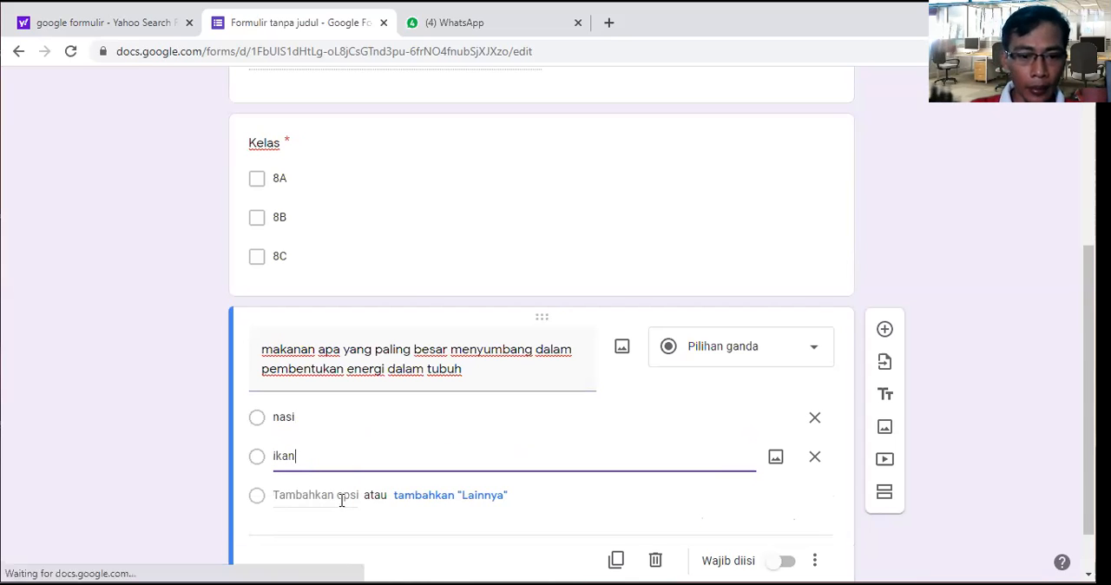
{"action": "type", "text": "tahu"}
{"action": "left_click", "coordinate": [355, 535]}
{"action": "type", "text": "tempe"}
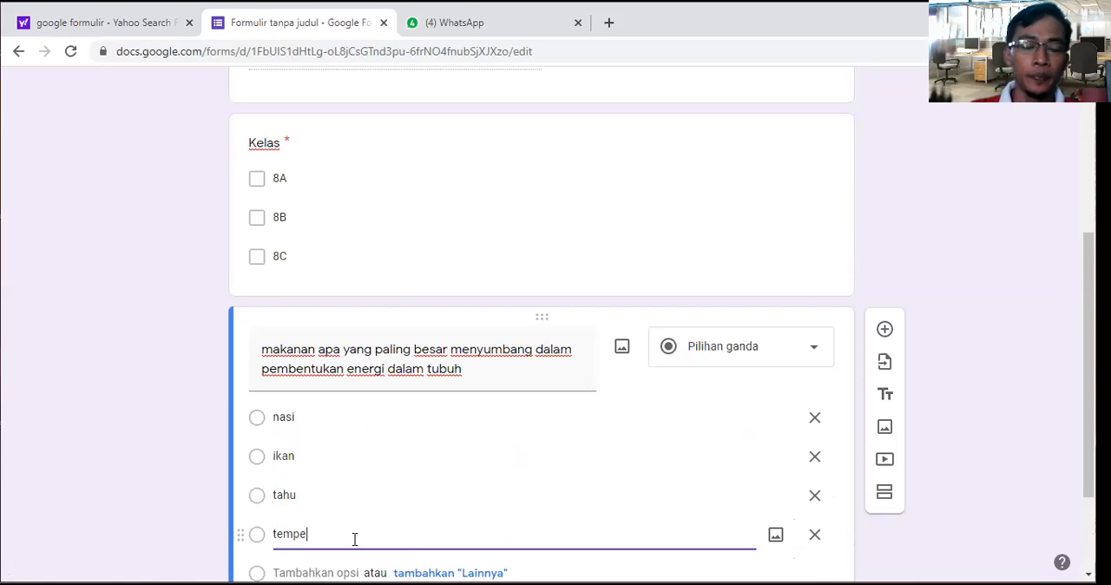
{"action": "scroll", "coordinate": [764, 462], "scroll_direction": "down", "scroll_amount": 2}
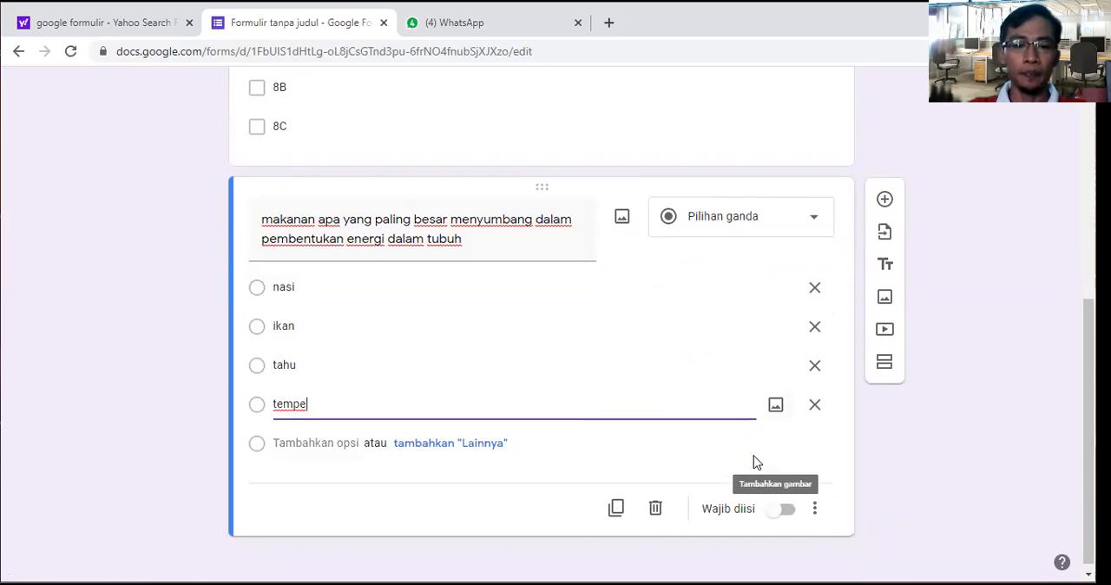
{"action": "left_click", "coordinate": [784, 509]}
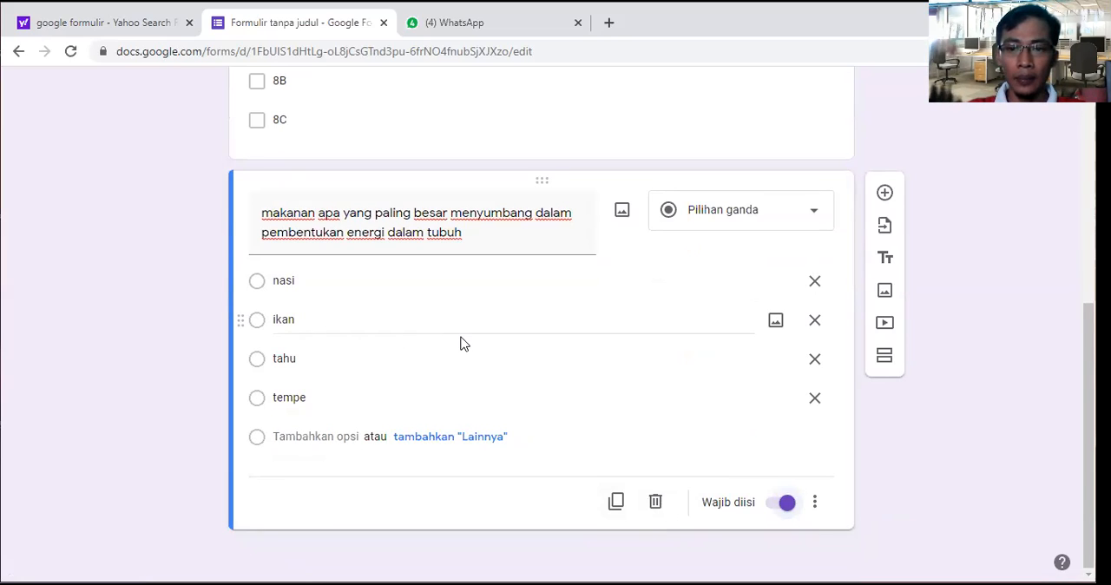
Step: In the form's general settings, remove the restriction to users of Universitas Kuningan and its trusted organisations
{"action": "scroll", "coordinate": [460, 343], "scroll_direction": "up", "scroll_amount": 6}
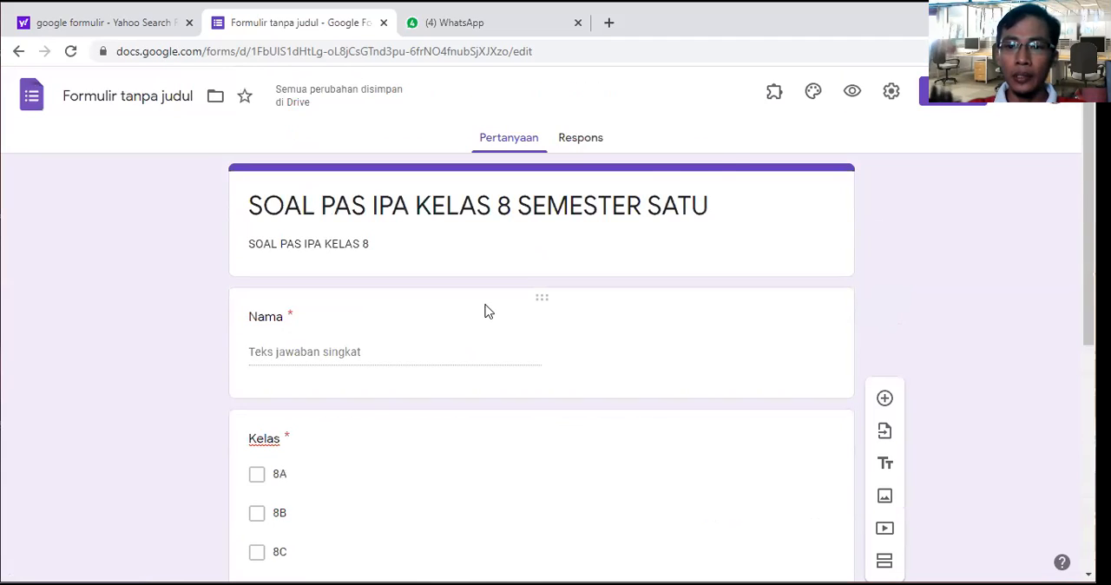
{"action": "left_click", "coordinate": [891, 91]}
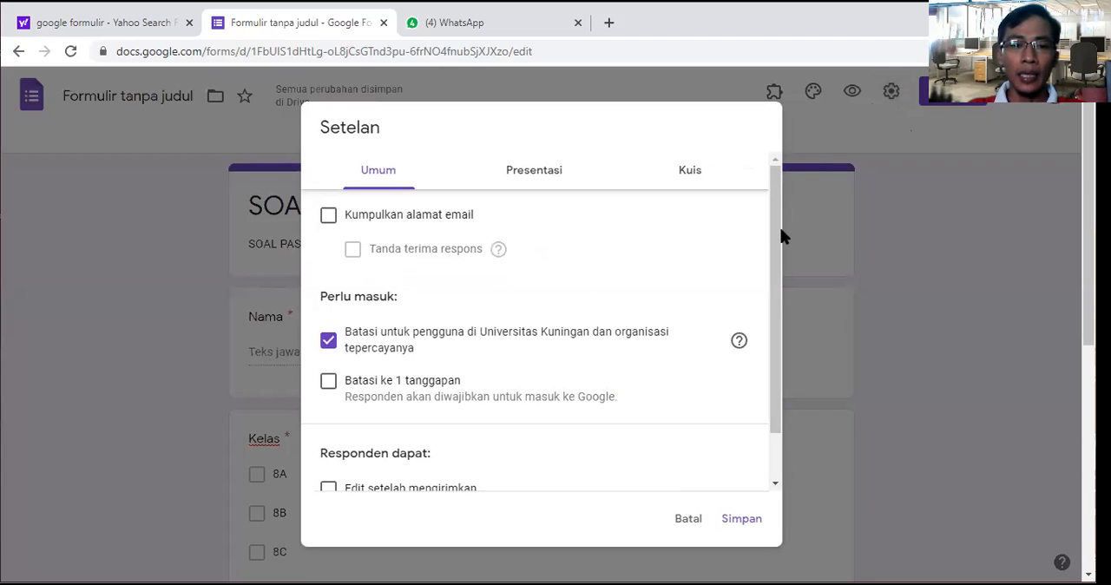
{"action": "left_click_drag", "start_coordinate": [775, 243], "coordinate": [777, 318]}
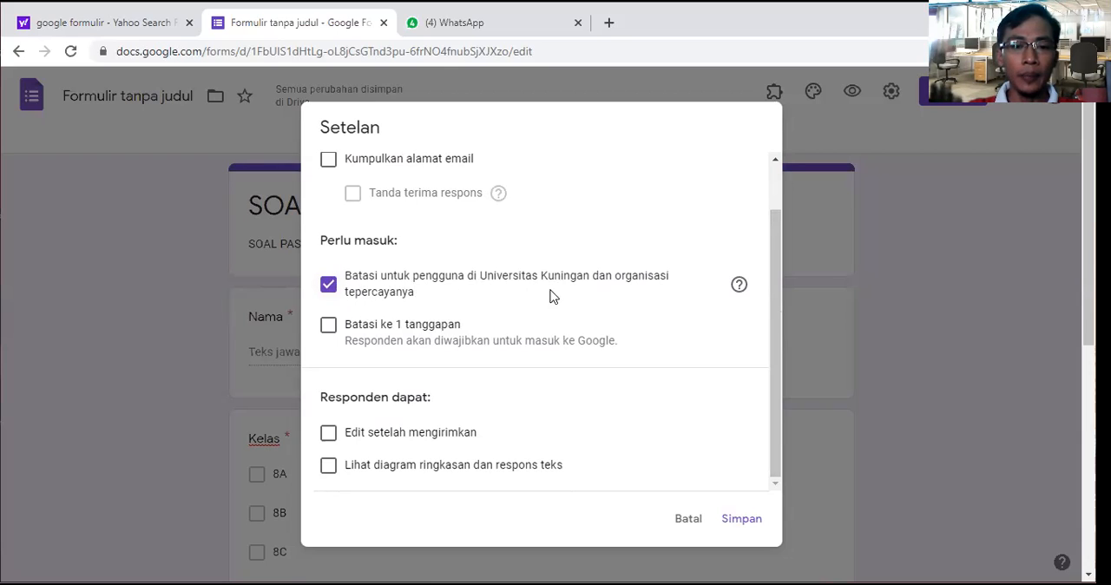
{"action": "left_click", "coordinate": [328, 285]}
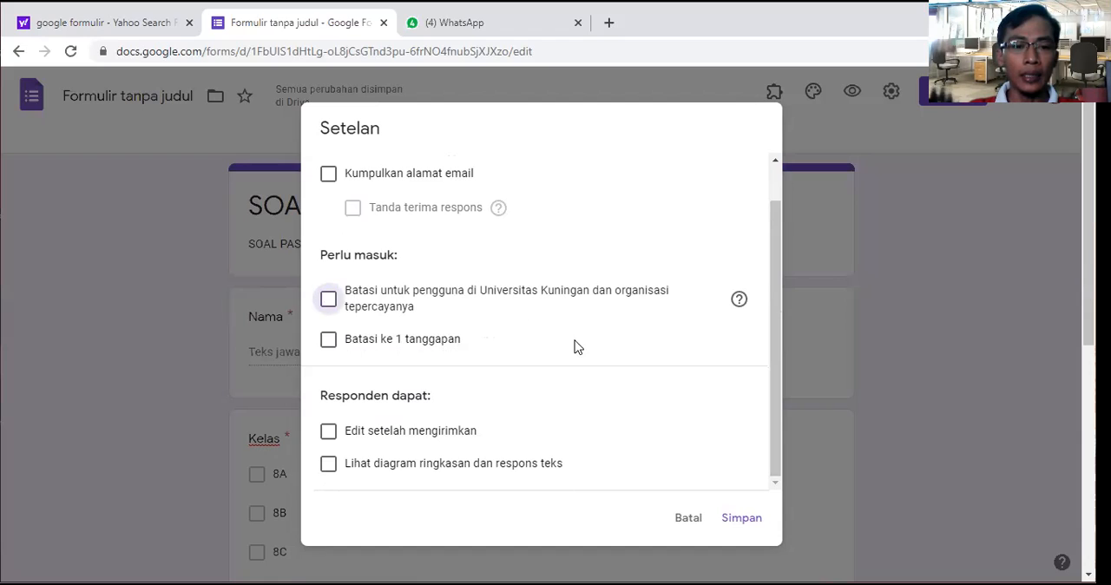
Step: Allow respondents to edit after submitting and view summary charts, limit them to 1 response, and save the settings
{"action": "left_click", "coordinate": [329, 433]}
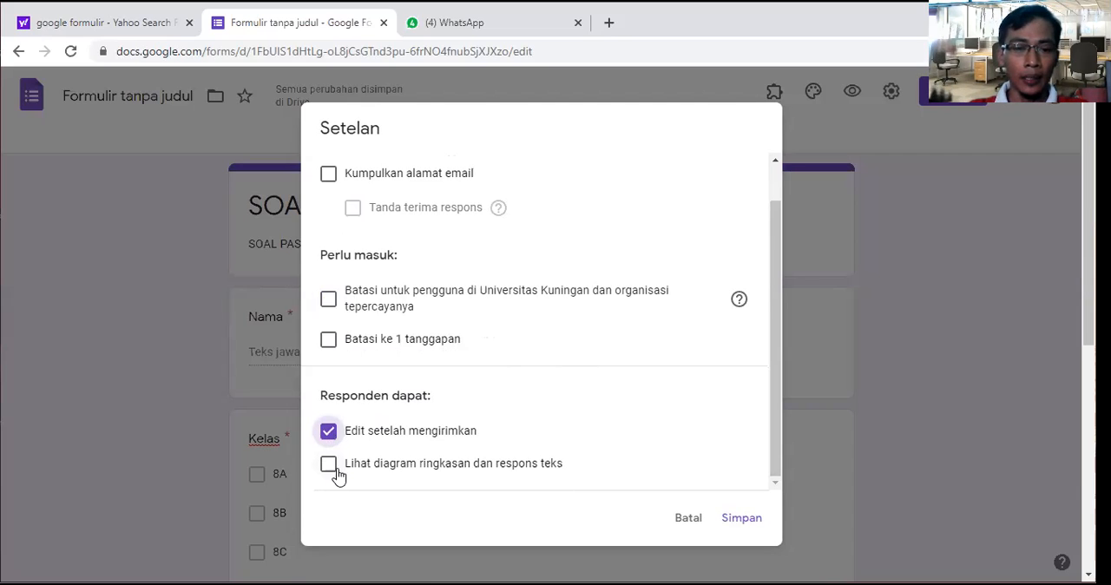
{"action": "left_click", "coordinate": [330, 469]}
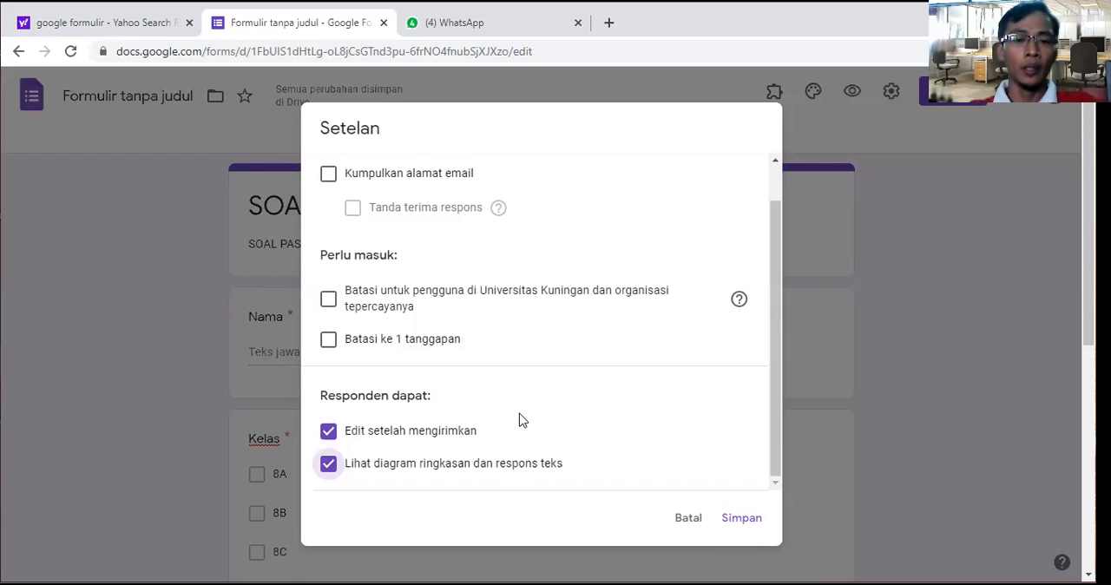
{"action": "left_click", "coordinate": [356, 344]}
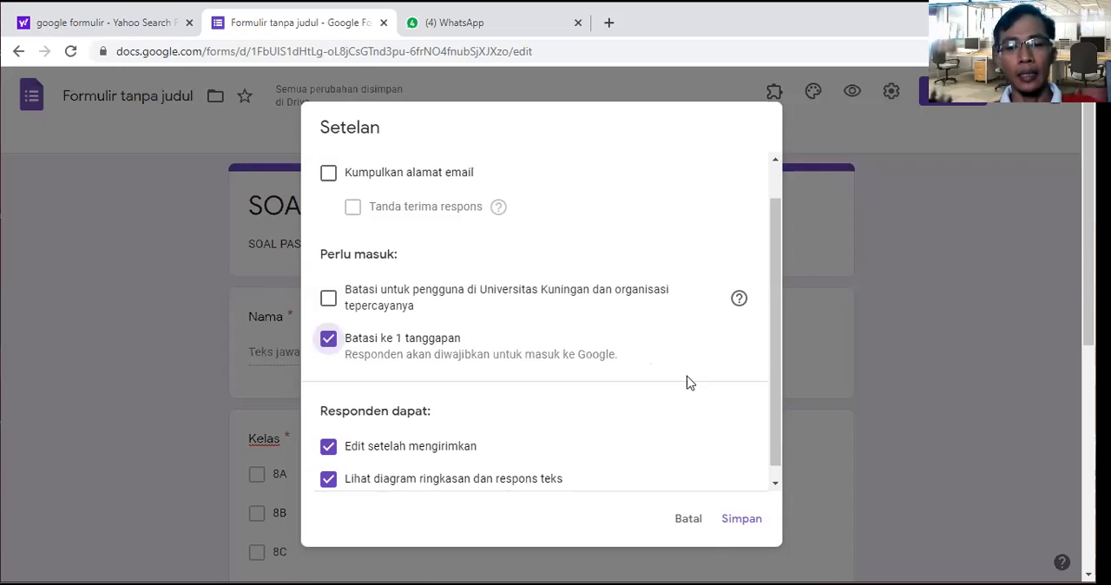
{"action": "left_click", "coordinate": [742, 520]}
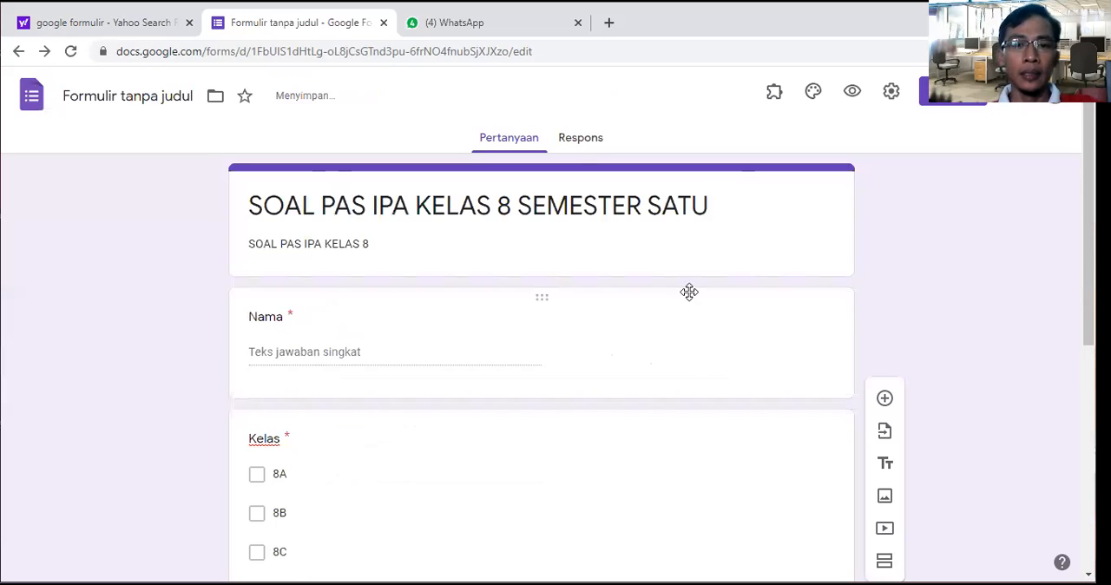
Step: Reopen the form settings and enable "Acak urutan pertanyaan" in the presentation options
{"action": "left_click", "coordinate": [889, 94]}
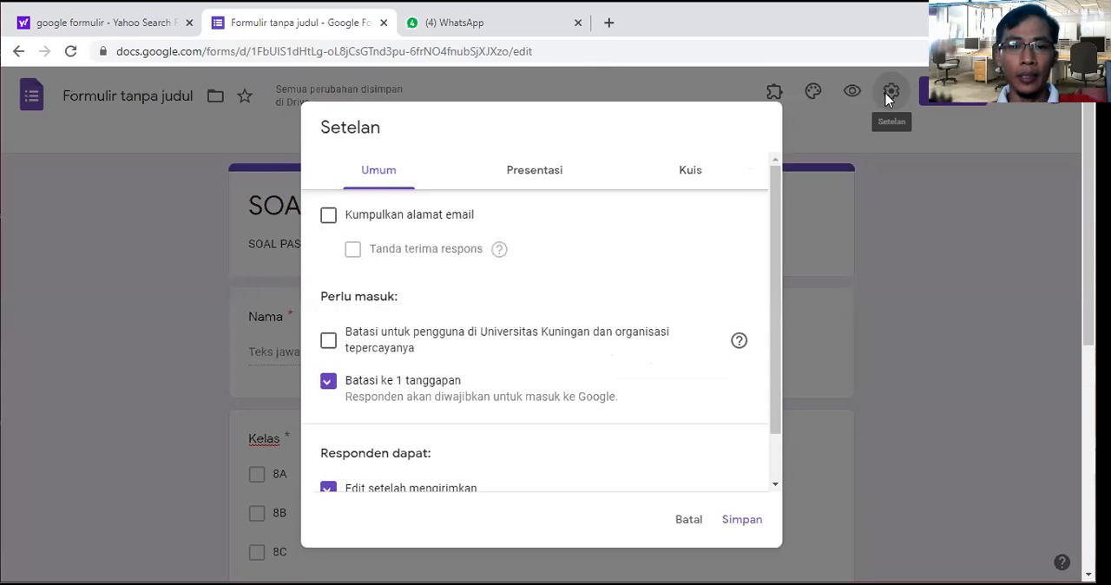
{"action": "left_click", "coordinate": [550, 176]}
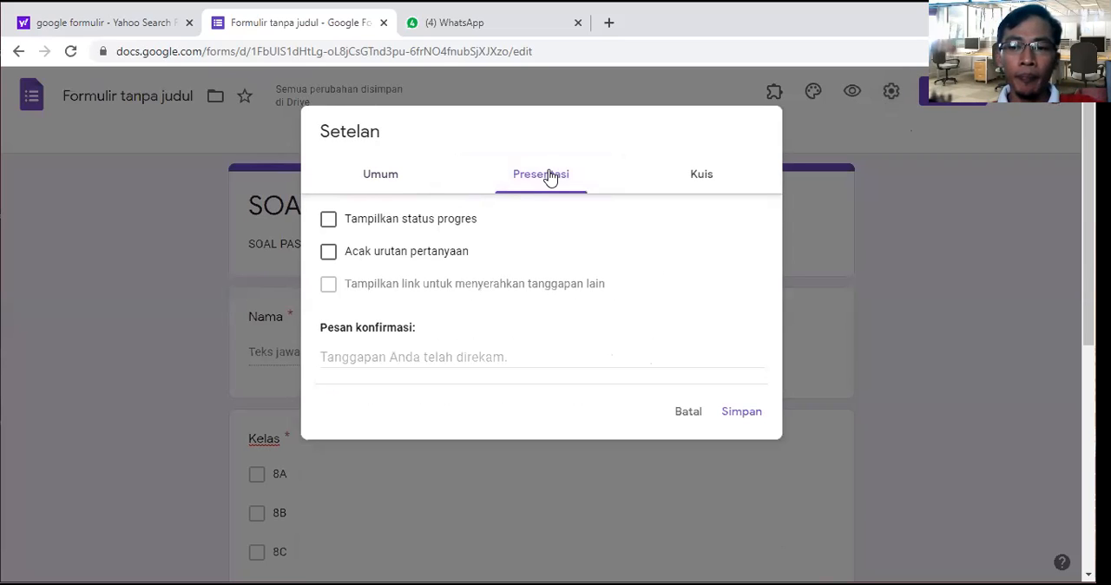
{"action": "left_click", "coordinate": [329, 252]}
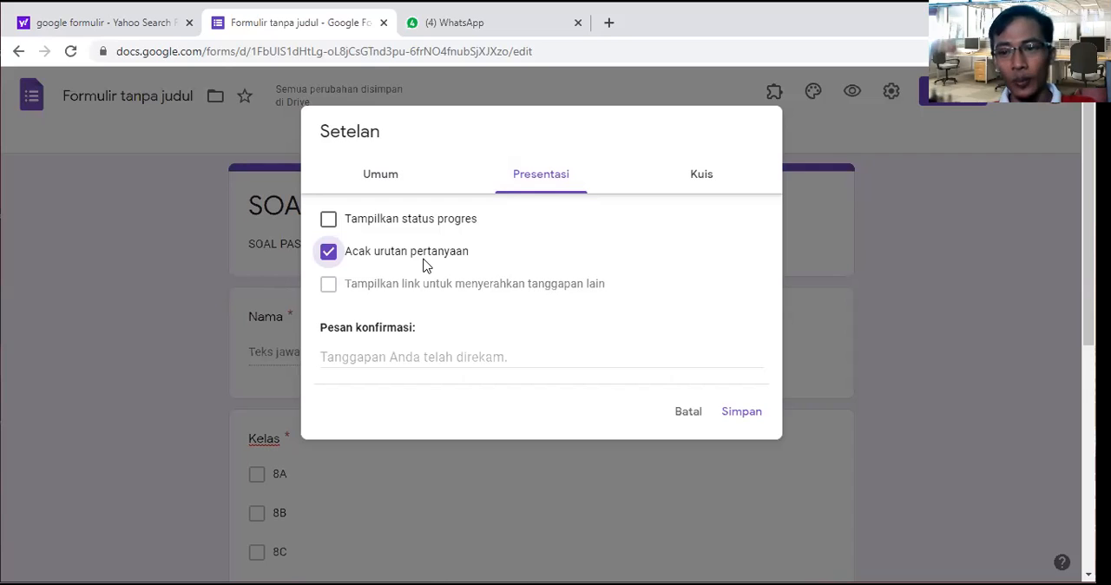
{"action": "scroll", "coordinate": [482, 313], "scroll_direction": "down", "scroll_amount": 1}
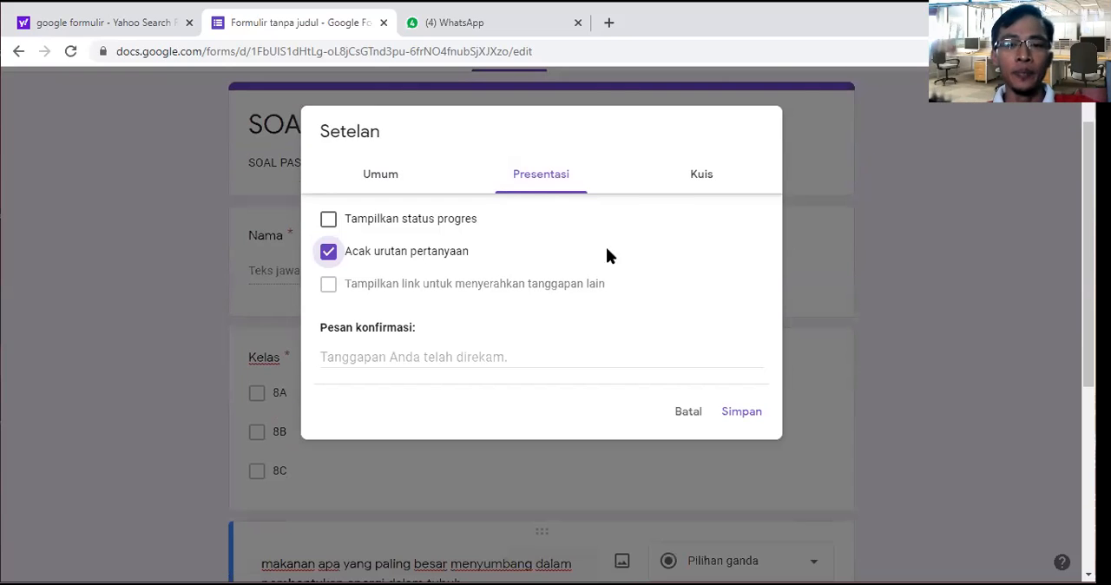
Step: Turn the form into a quiz that hides "Pertanyaan tak terjawab" and "Jawaban yang benar" from respondents, and save the settings
{"action": "left_click", "coordinate": [701, 179]}
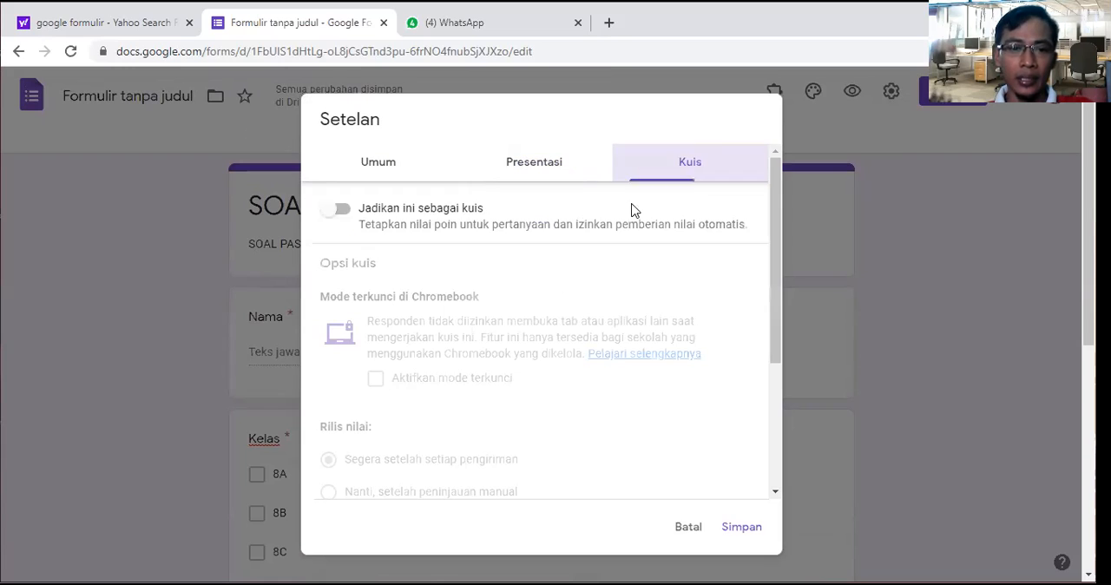
{"action": "left_click", "coordinate": [342, 211]}
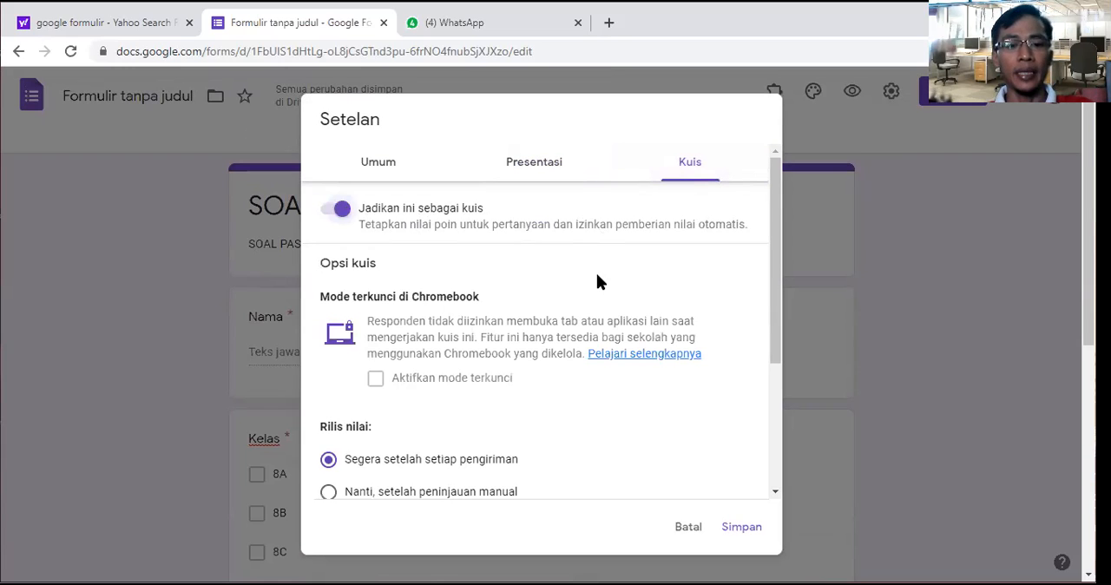
{"action": "scroll", "coordinate": [596, 271], "scroll_direction": "down", "scroll_amount": 1}
{"action": "scroll", "coordinate": [595, 287], "scroll_direction": "down", "scroll_amount": 1}
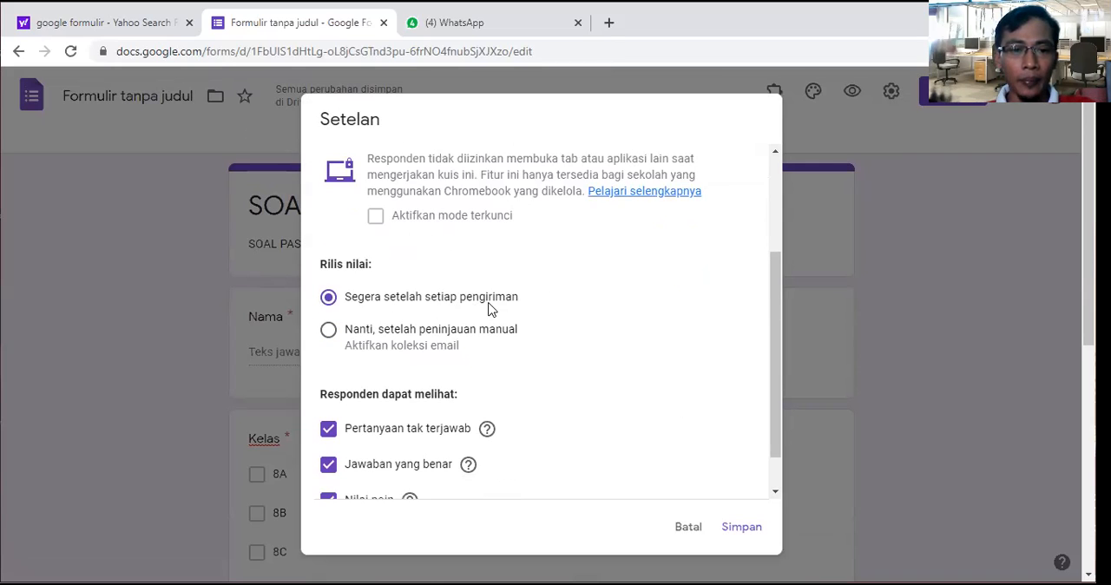
{"action": "scroll", "coordinate": [490, 309], "scroll_direction": "down", "scroll_amount": 1}
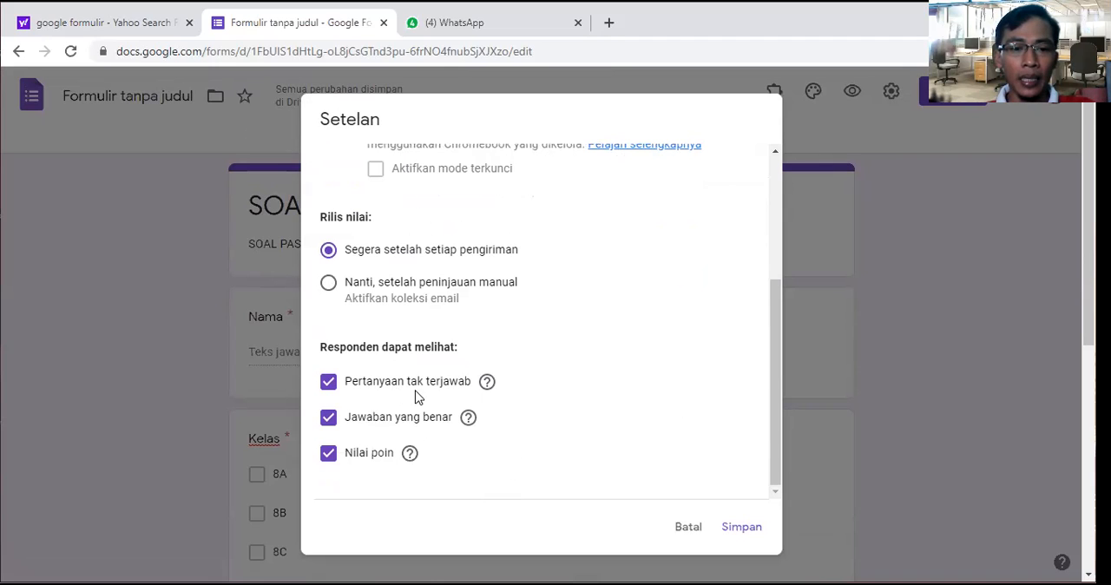
{"action": "left_click", "coordinate": [332, 389]}
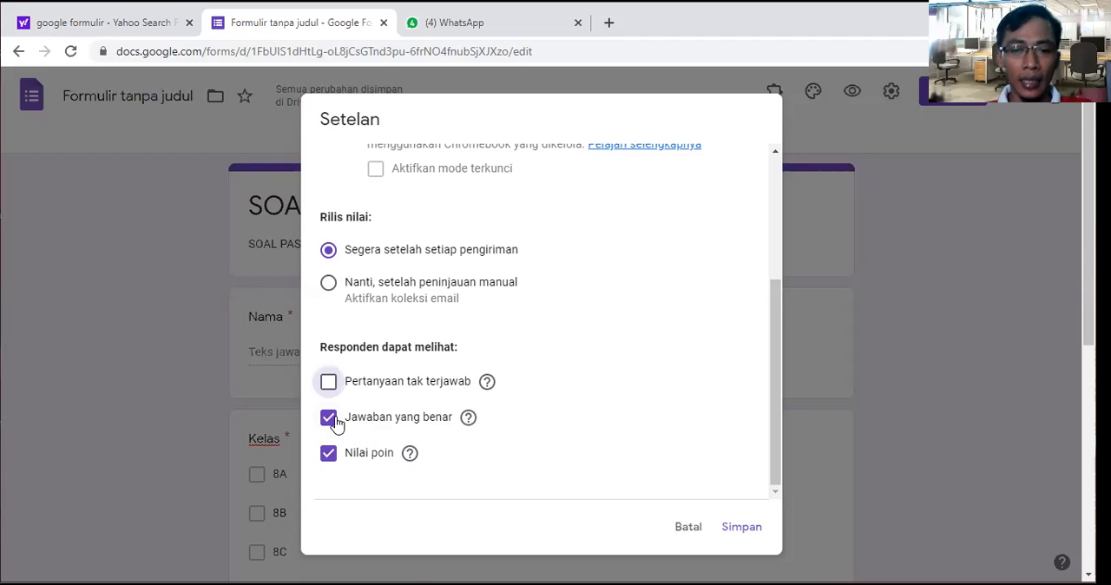
{"action": "left_click", "coordinate": [331, 420]}
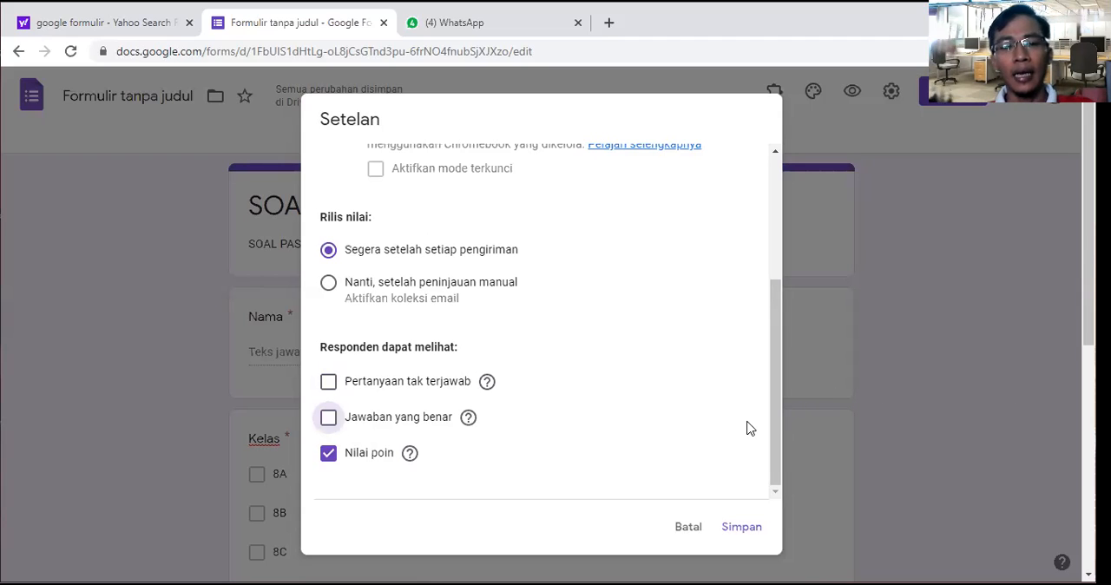
{"action": "left_click", "coordinate": [748, 539]}
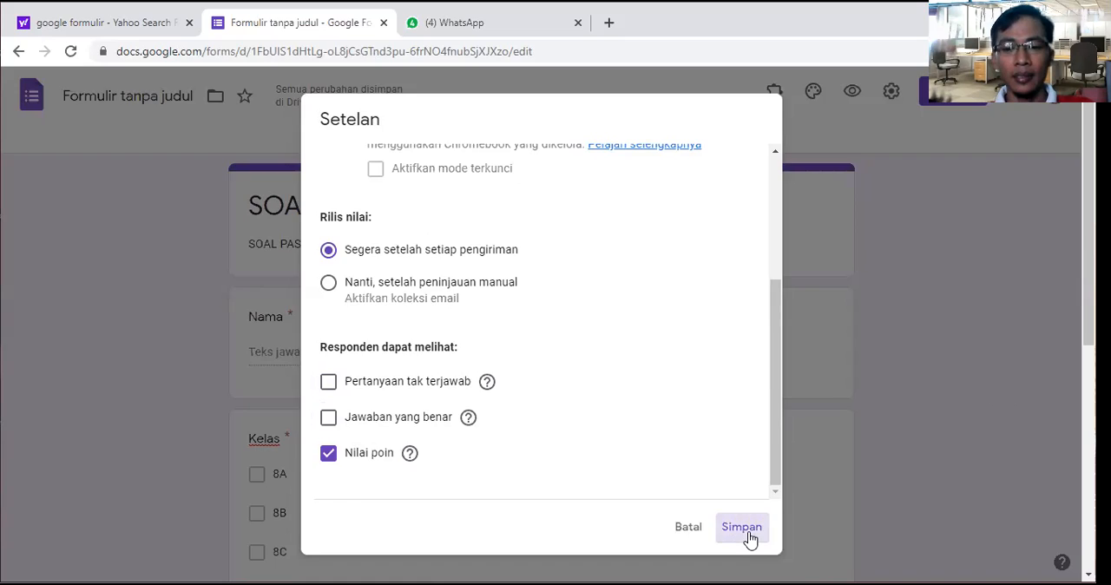
Step: Set nasi as the food question's correct answer worth 5 points, and add a new blank question below it
{"action": "scroll", "coordinate": [734, 379], "scroll_direction": "down", "scroll_amount": 5}
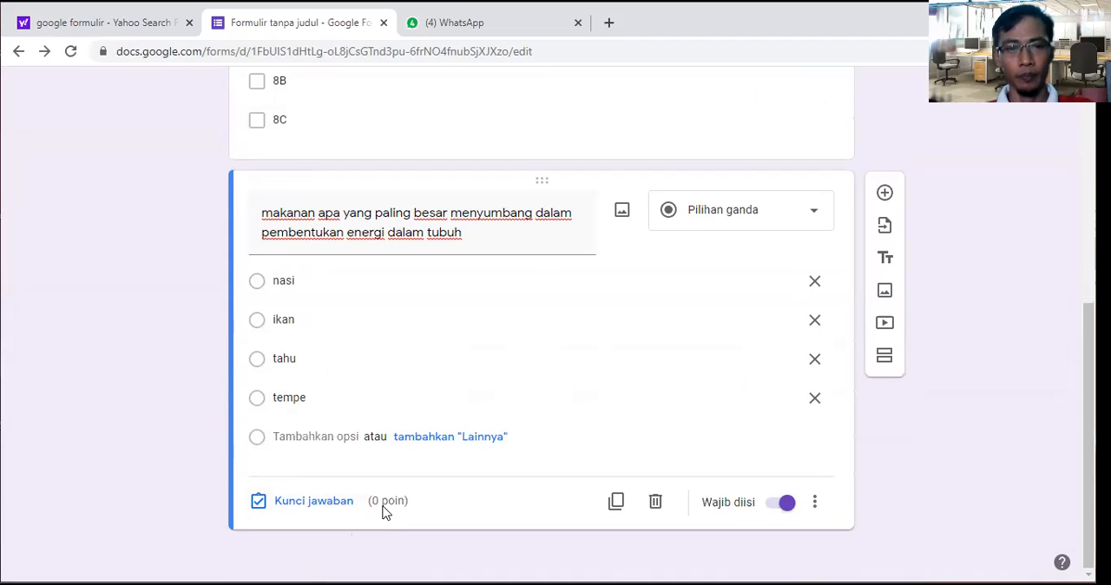
{"action": "left_click", "coordinate": [326, 505]}
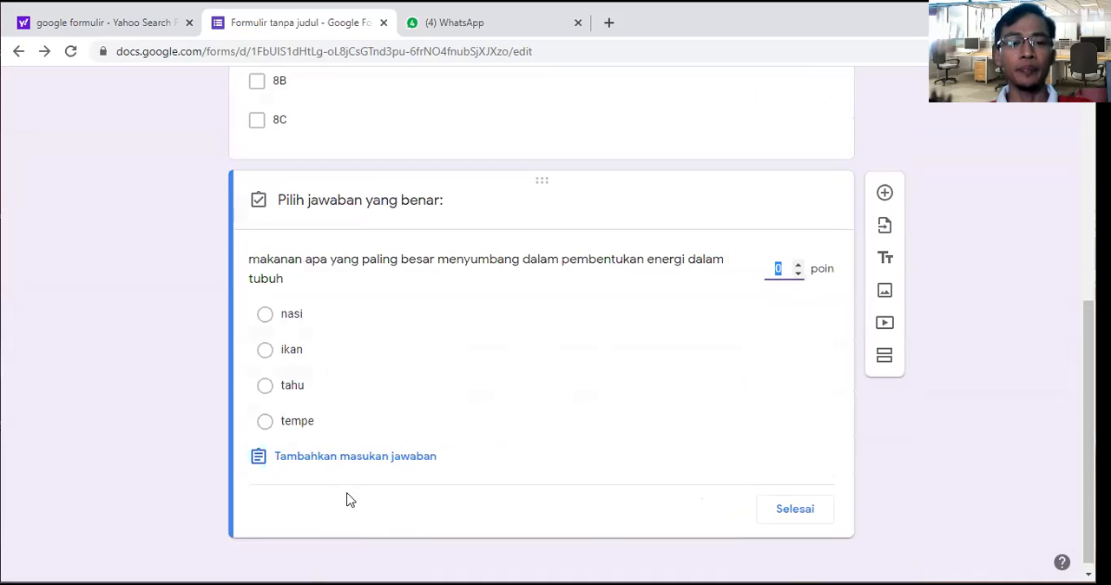
{"action": "left_click", "coordinate": [266, 316]}
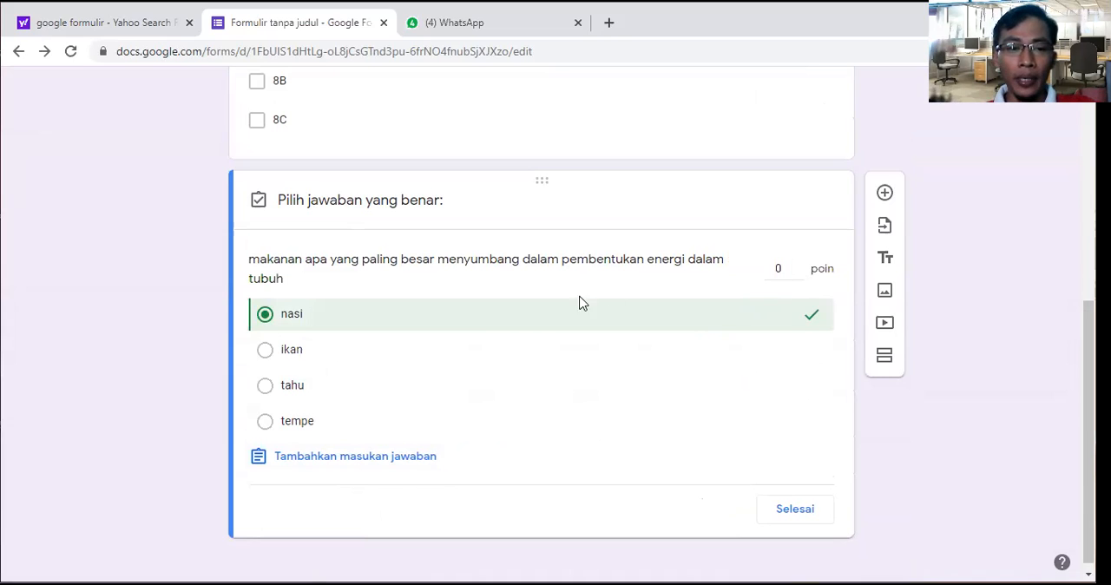
{"action": "double_click", "coordinate": [799, 265]}
{"action": "left_click", "coordinate": [799, 265]}
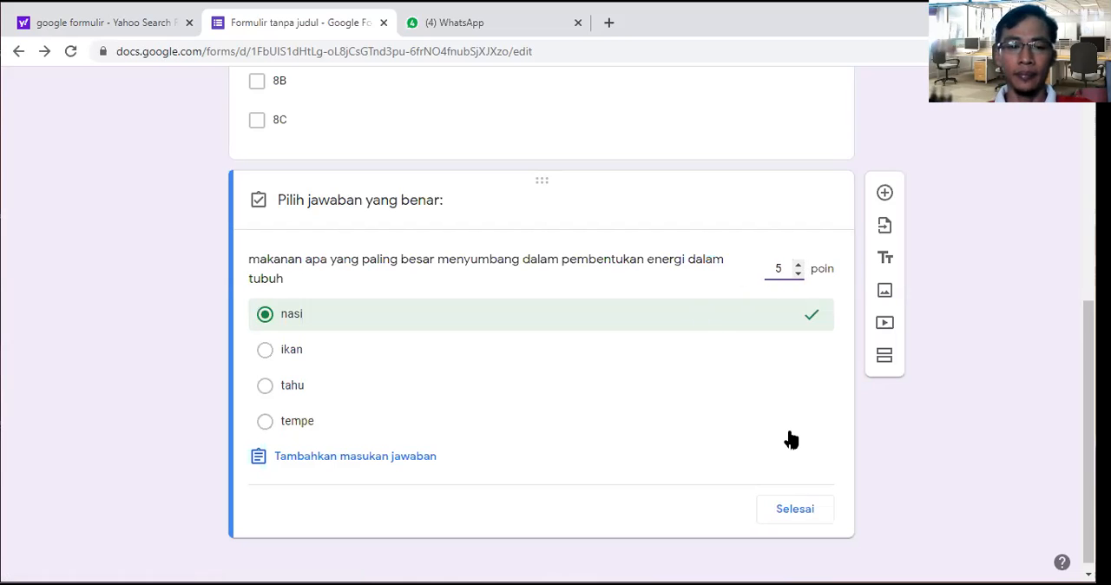
{"action": "left_click", "coordinate": [790, 512]}
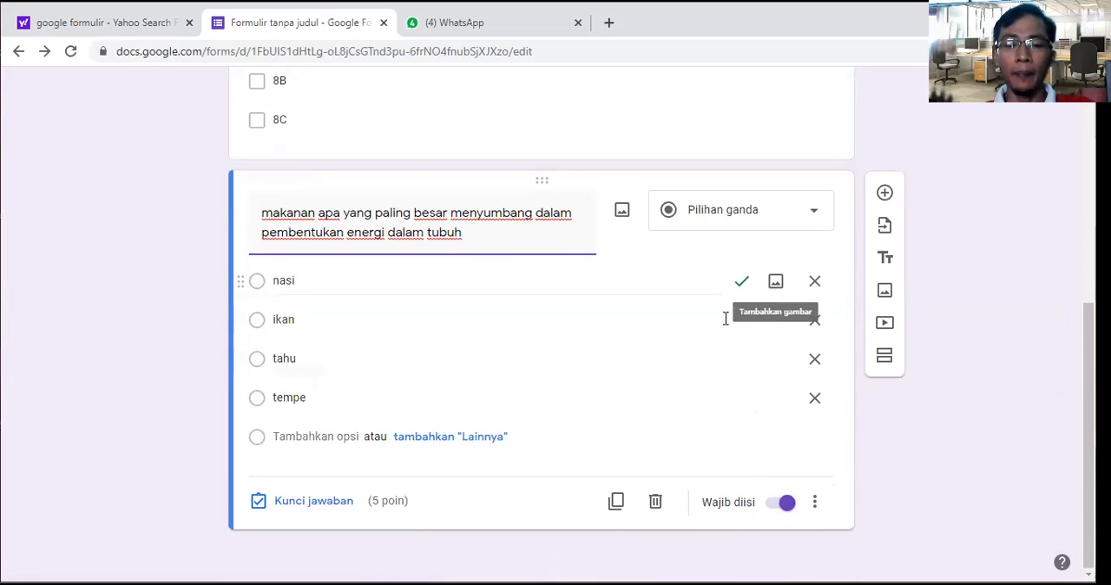
{"action": "left_click", "coordinate": [885, 195]}
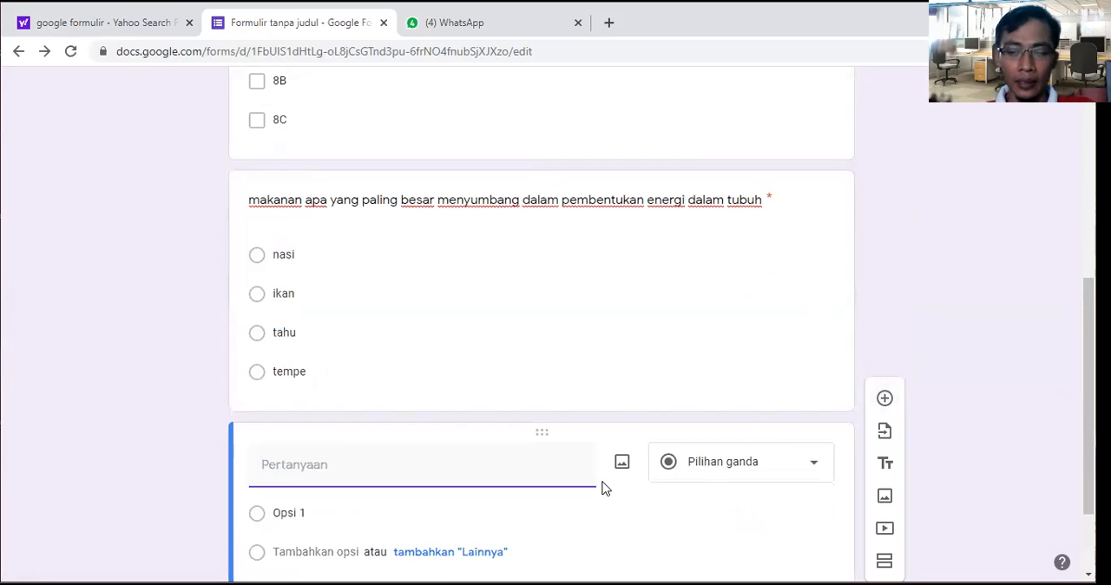
Step: Open the form preview and examine how the questions, their order and their point values are presented to respondents
{"action": "scroll", "coordinate": [602, 482], "scroll_direction": "up", "scroll_amount": 1}
{"action": "scroll", "coordinate": [602, 483], "scroll_direction": "up", "scroll_amount": 10}
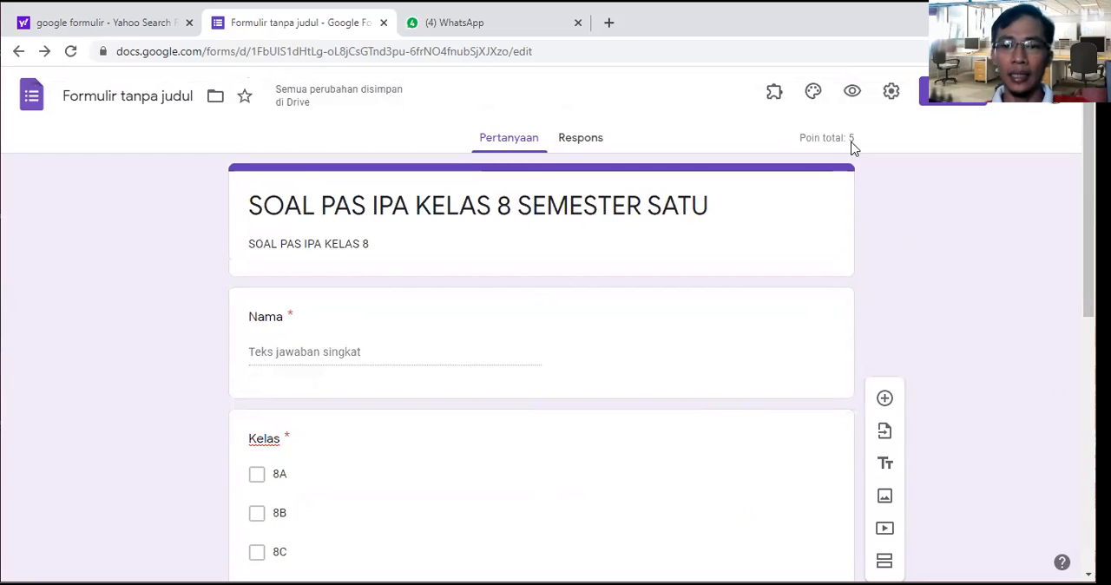
{"action": "left_click", "coordinate": [855, 93]}
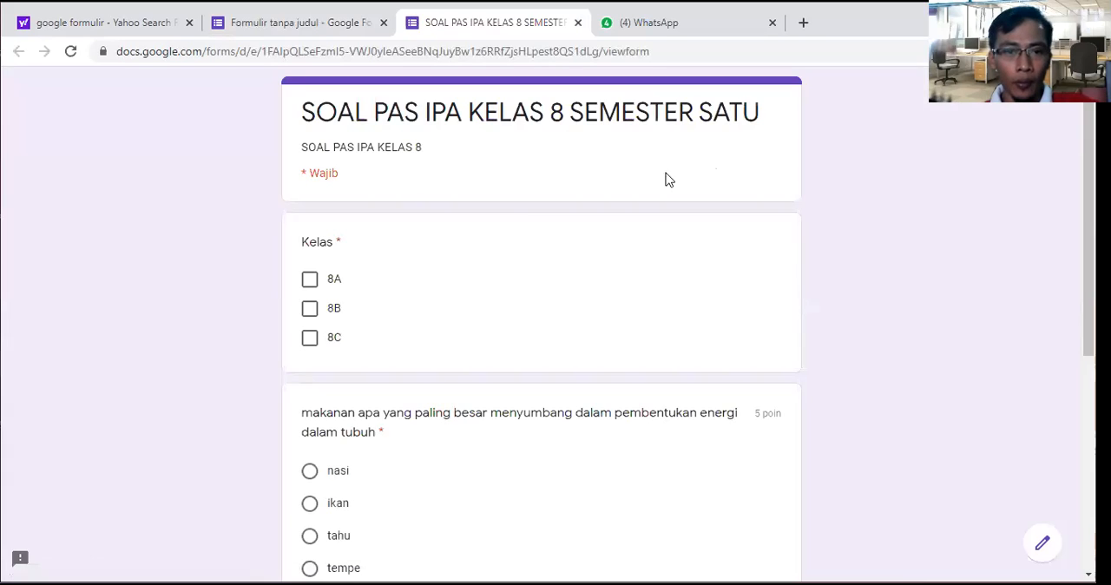
{"action": "scroll", "coordinate": [639, 184], "scroll_direction": "down", "scroll_amount": 1}
{"action": "scroll", "coordinate": [638, 184], "scroll_direction": "down", "scroll_amount": 1}
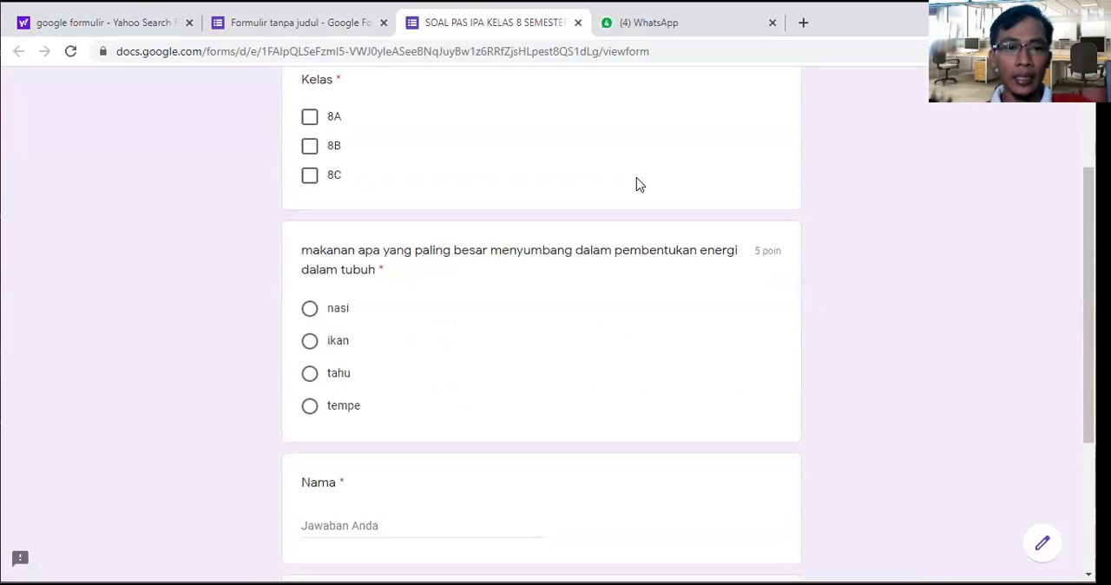
{"action": "scroll", "coordinate": [638, 184], "scroll_direction": "up", "scroll_amount": 2}
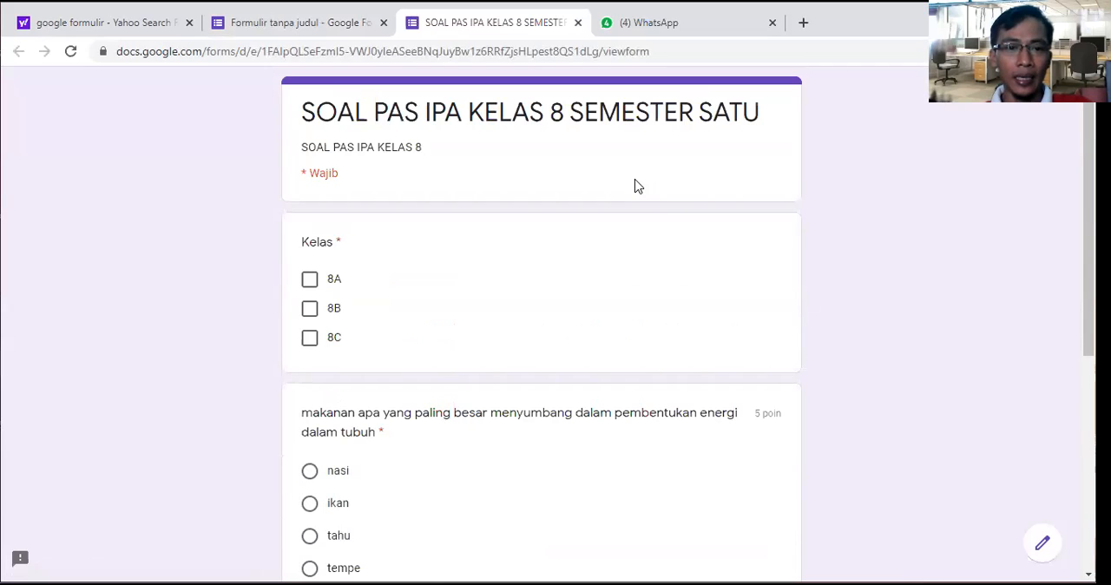
{"action": "scroll", "coordinate": [638, 186], "scroll_direction": "down", "scroll_amount": 1}
{"action": "scroll", "coordinate": [638, 186], "scroll_direction": "up", "scroll_amount": 1}
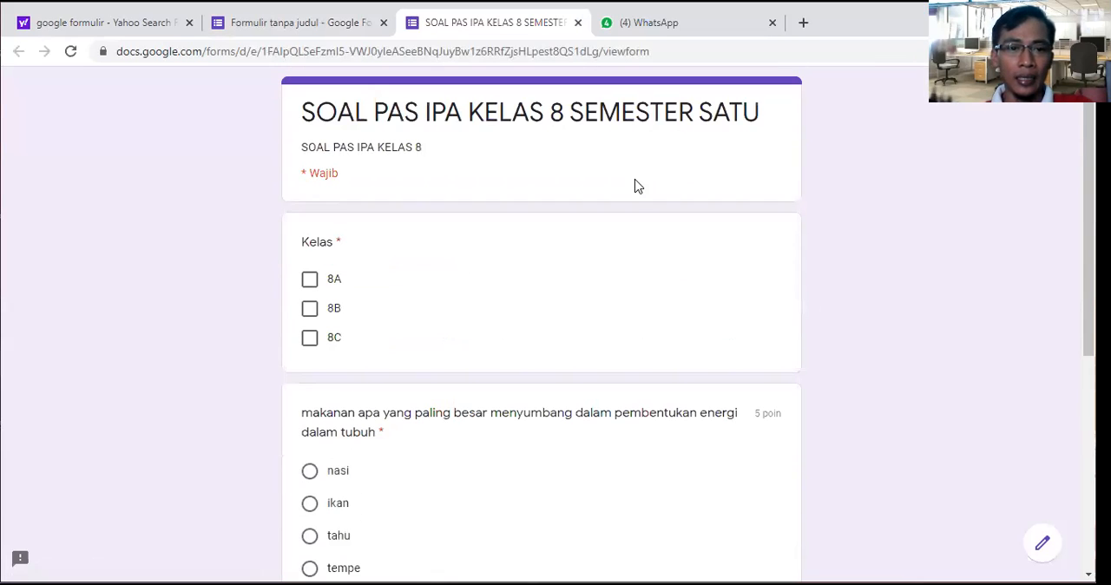
{"action": "scroll", "coordinate": [635, 249], "scroll_direction": "down", "scroll_amount": 5}
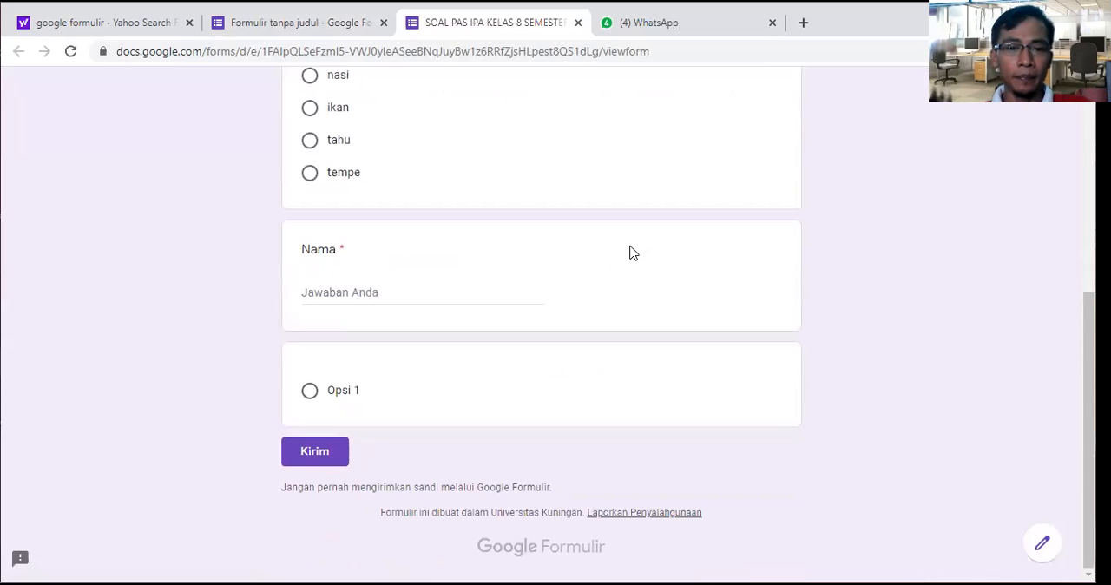
{"action": "scroll", "coordinate": [630, 252], "scroll_direction": "up", "scroll_amount": 3}
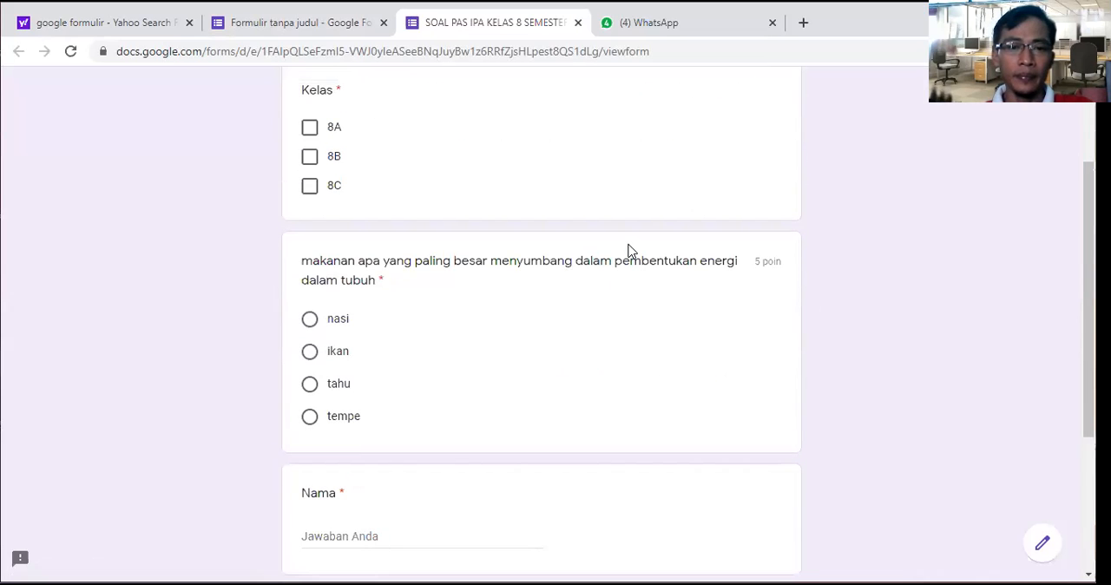
{"action": "scroll", "coordinate": [630, 251], "scroll_direction": "up", "scroll_amount": 2}
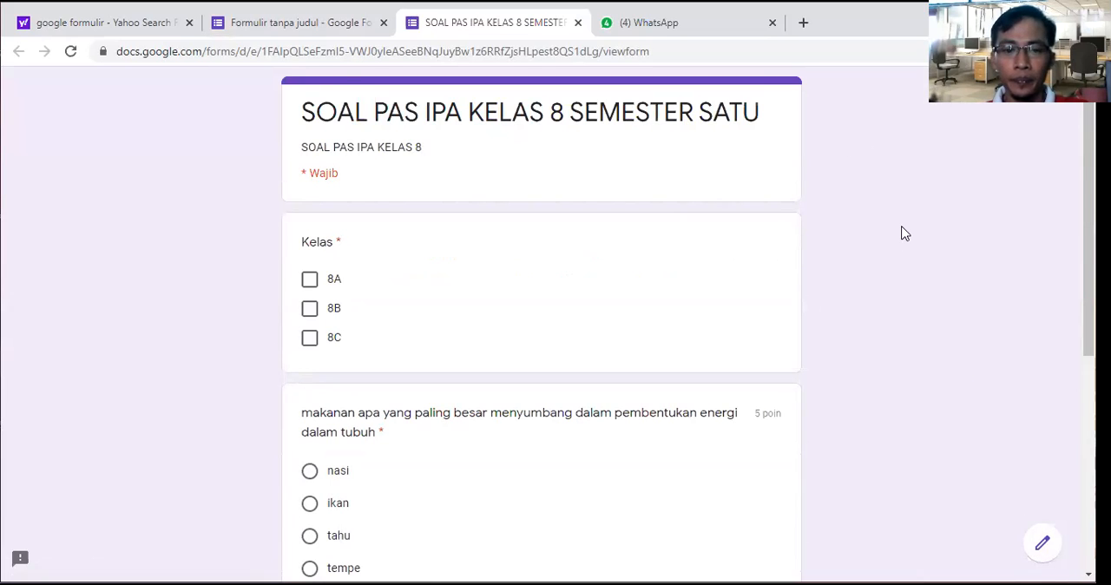
Step: Try to submit the previewed form without any answers, and return to the form editor
{"action": "scroll", "coordinate": [834, 214], "scroll_direction": "down", "scroll_amount": 5}
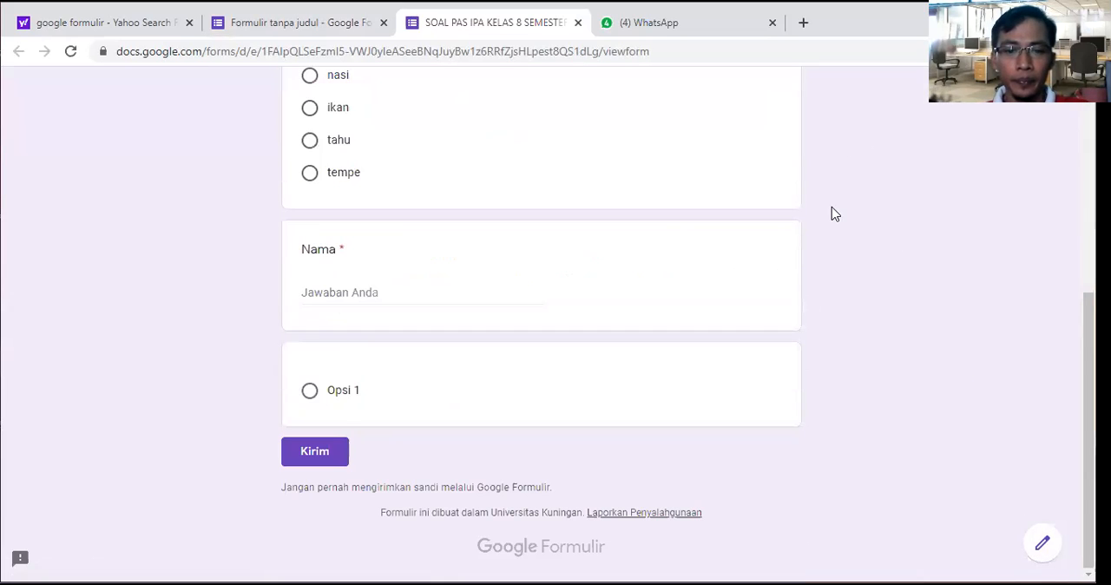
{"action": "left_click", "coordinate": [328, 455]}
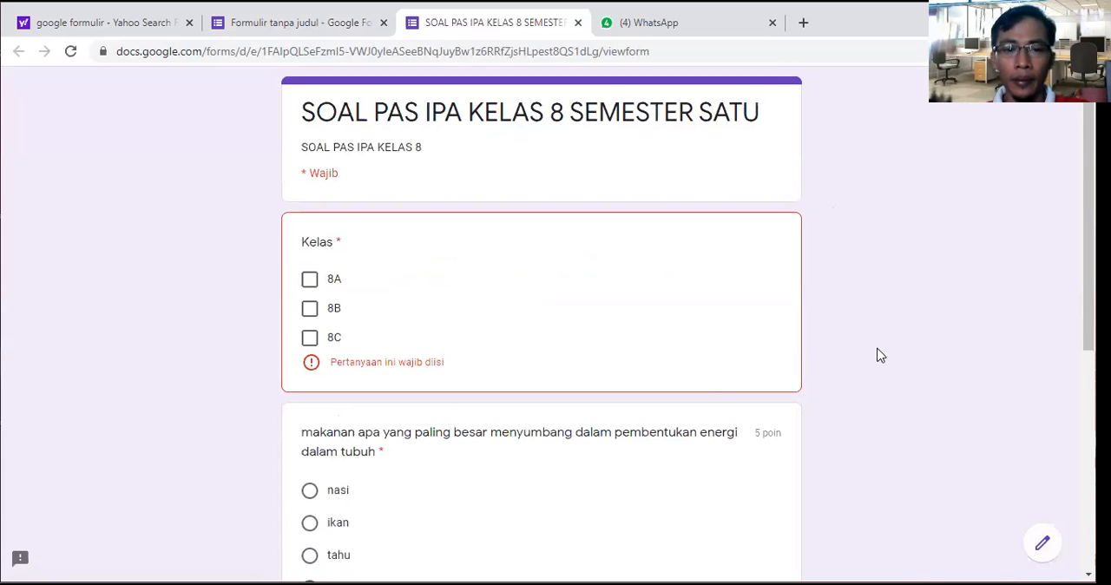
{"action": "left_click", "coordinate": [1042, 543]}
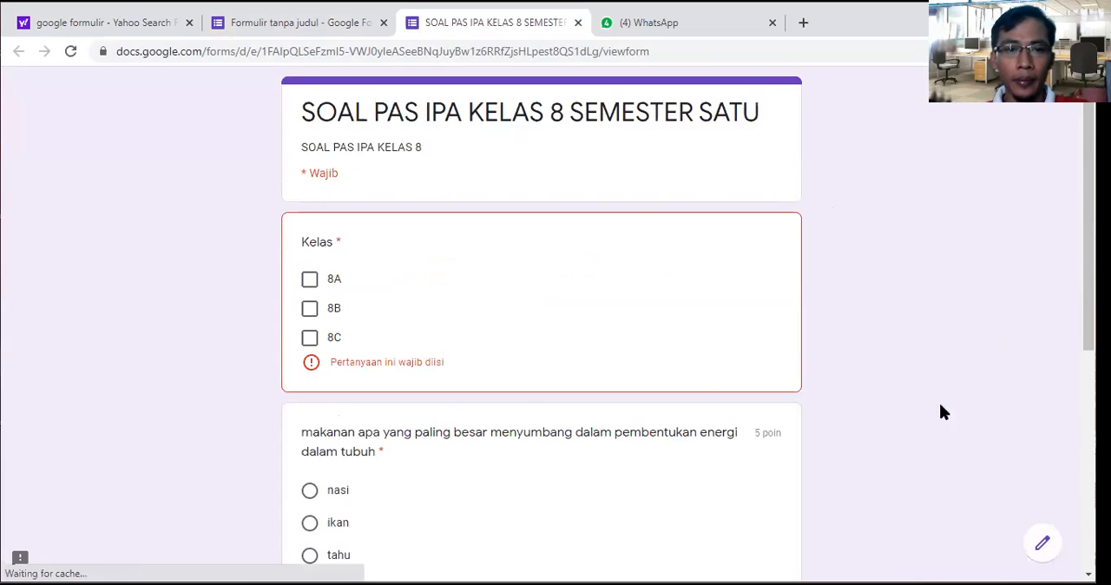
{"action": "left_click", "coordinate": [357, 34]}
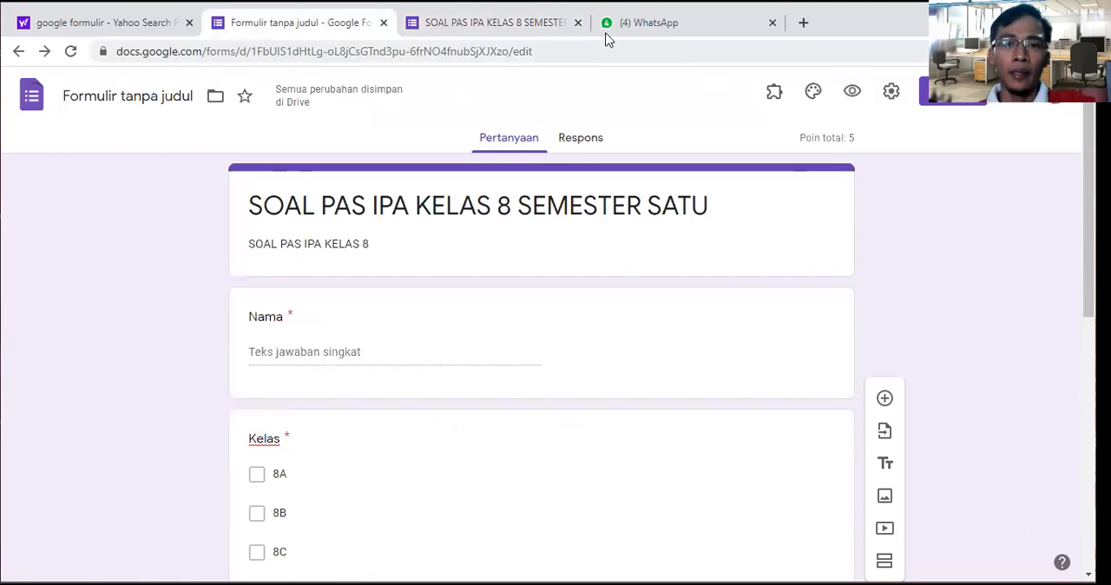
{"action": "scroll", "coordinate": [690, 209], "scroll_direction": "down", "scroll_amount": 5}
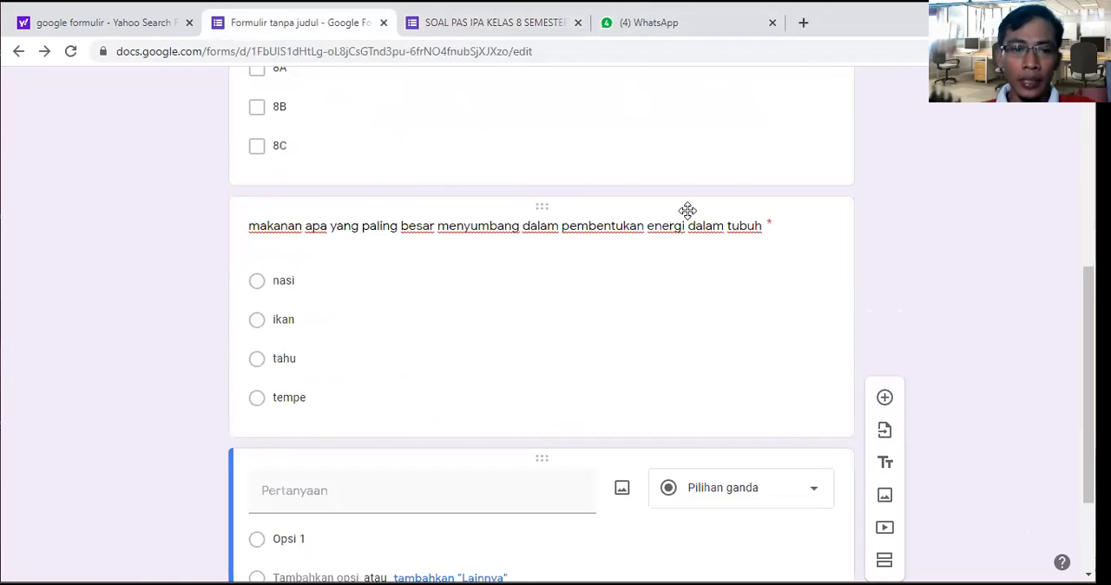
{"action": "scroll", "coordinate": [689, 209], "scroll_direction": "up", "scroll_amount": 6}
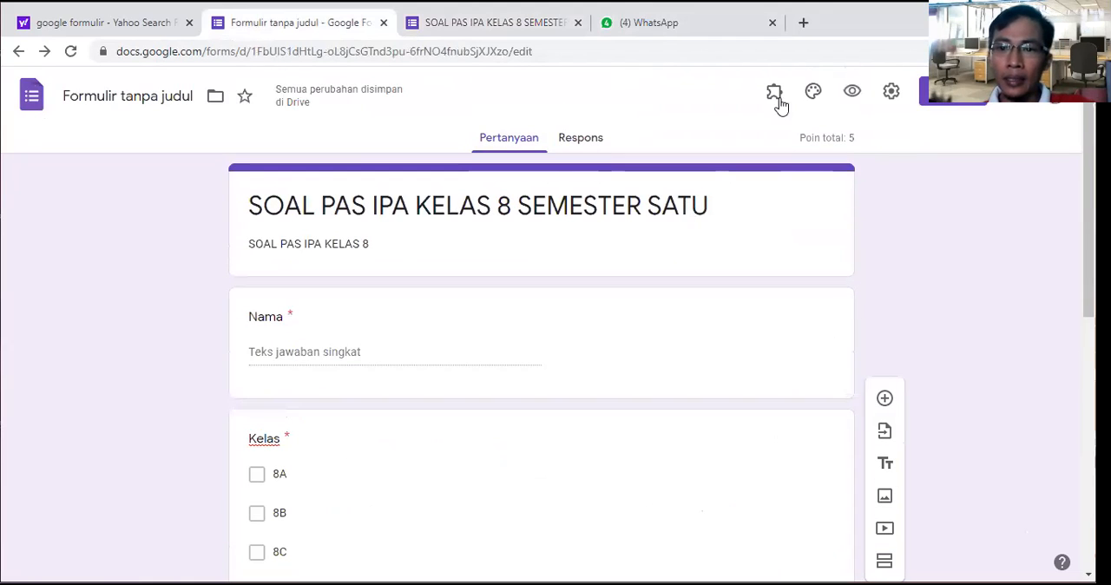
{"action": "left_click", "coordinate": [892, 92]}
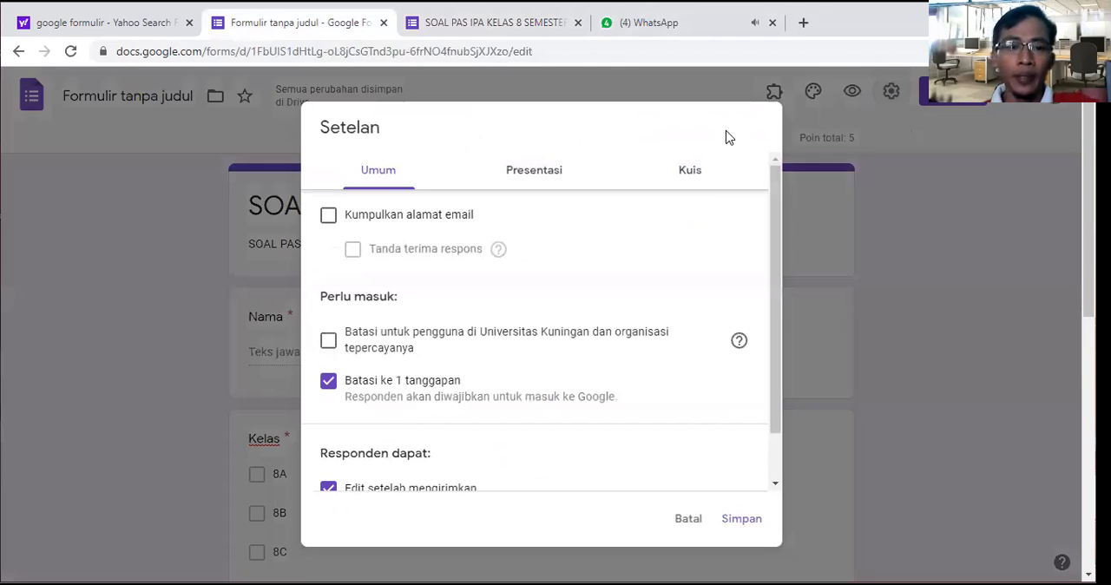
{"action": "left_click", "coordinate": [698, 526]}
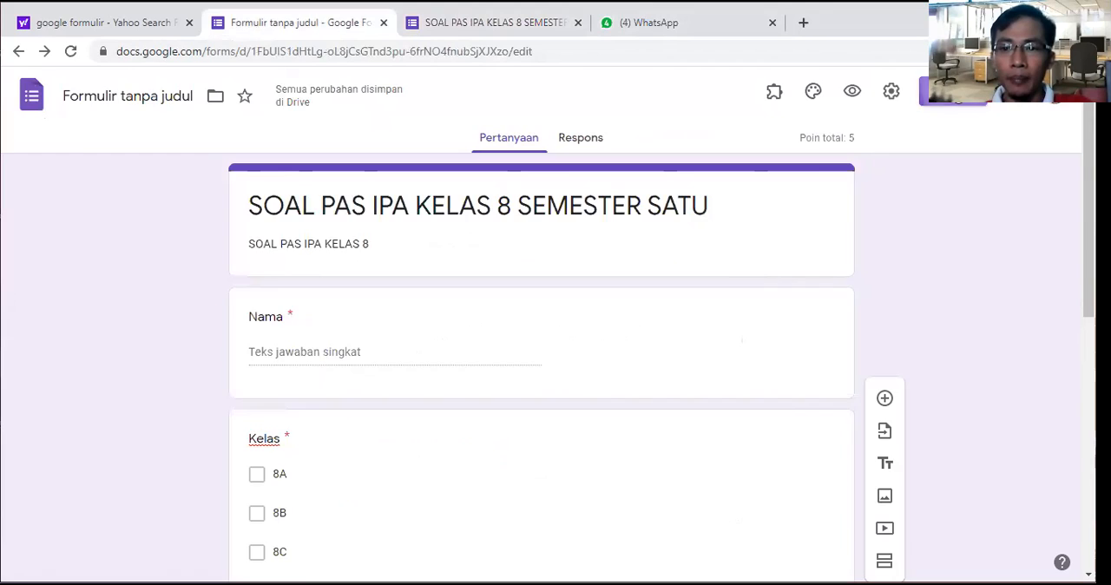
Step: Generate a shortened share link for the form, copy it, and close the sending dialog
{"action": "left_click", "coordinate": [933, 91]}
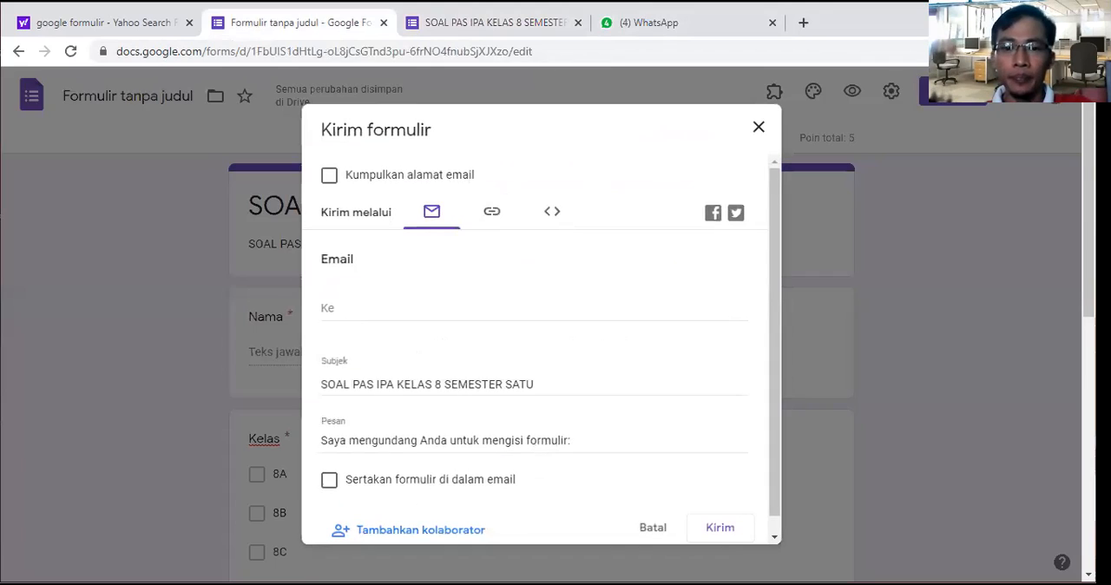
{"action": "left_click", "coordinate": [493, 216]}
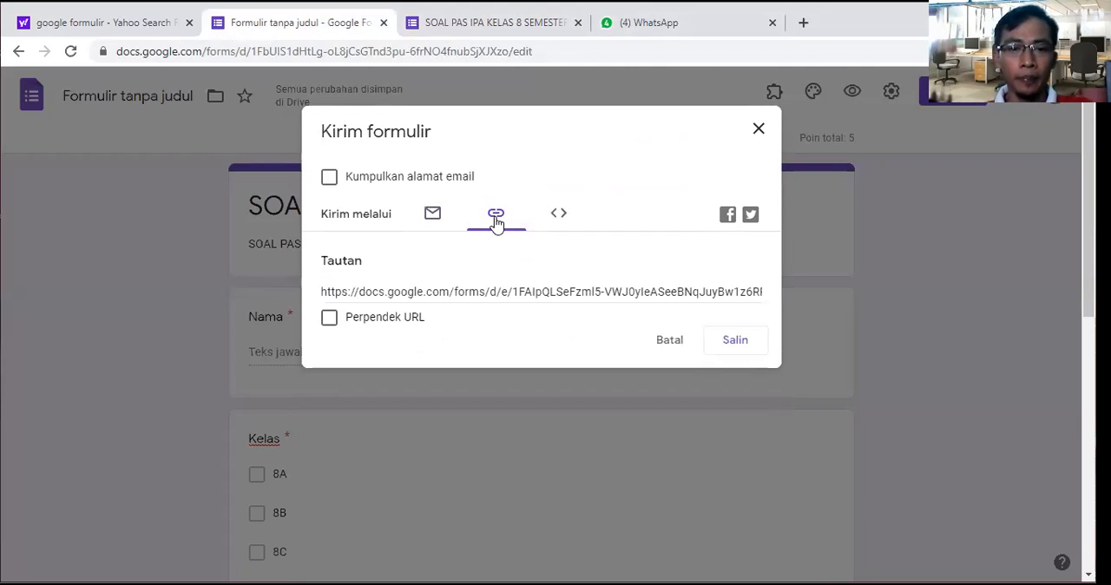
{"action": "left_click", "coordinate": [328, 319]}
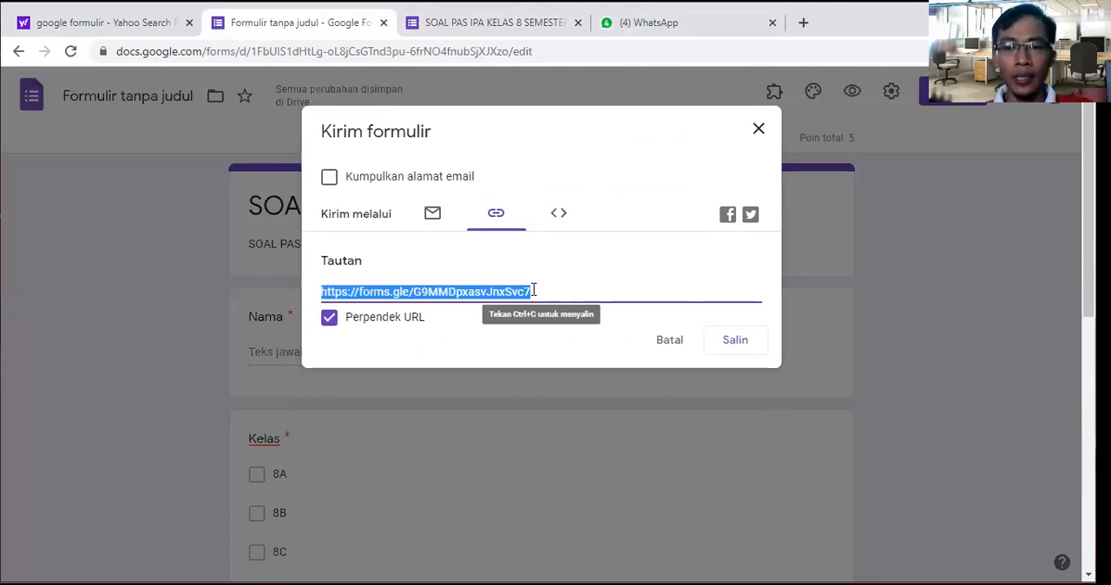
{"action": "left_click", "coordinate": [745, 344]}
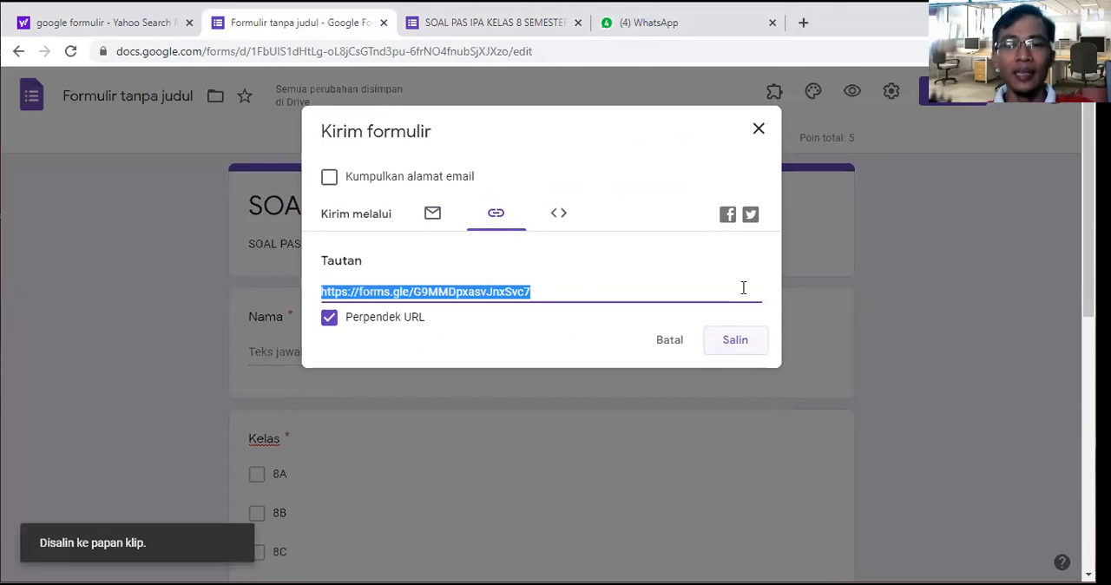
{"action": "left_click", "coordinate": [760, 134]}
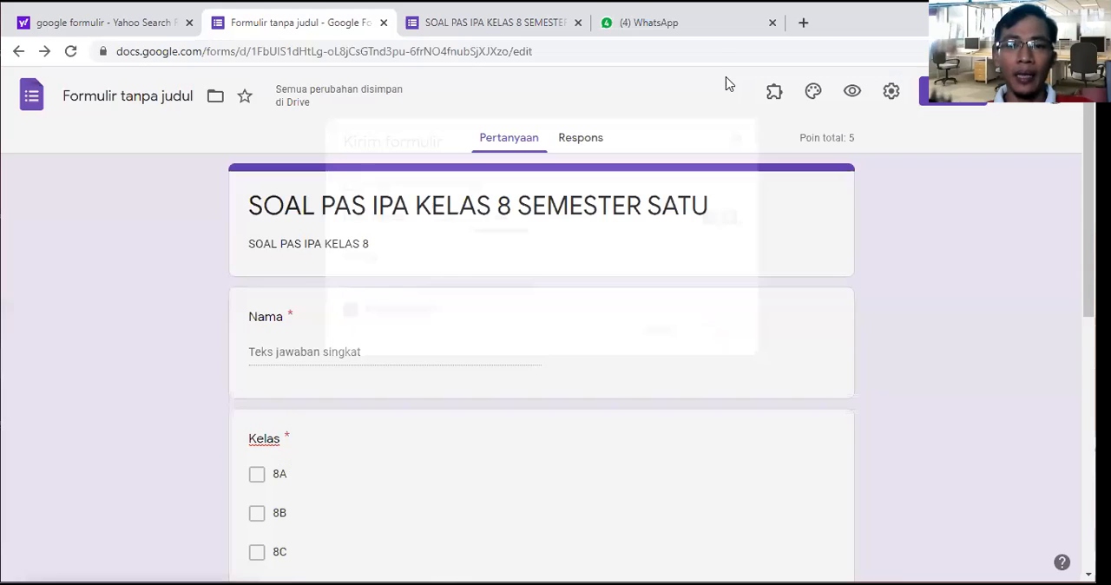
Step: Switch to WhatsApp and send the copied form link in the "Aku" chat
{"action": "left_click", "coordinate": [710, 26]}
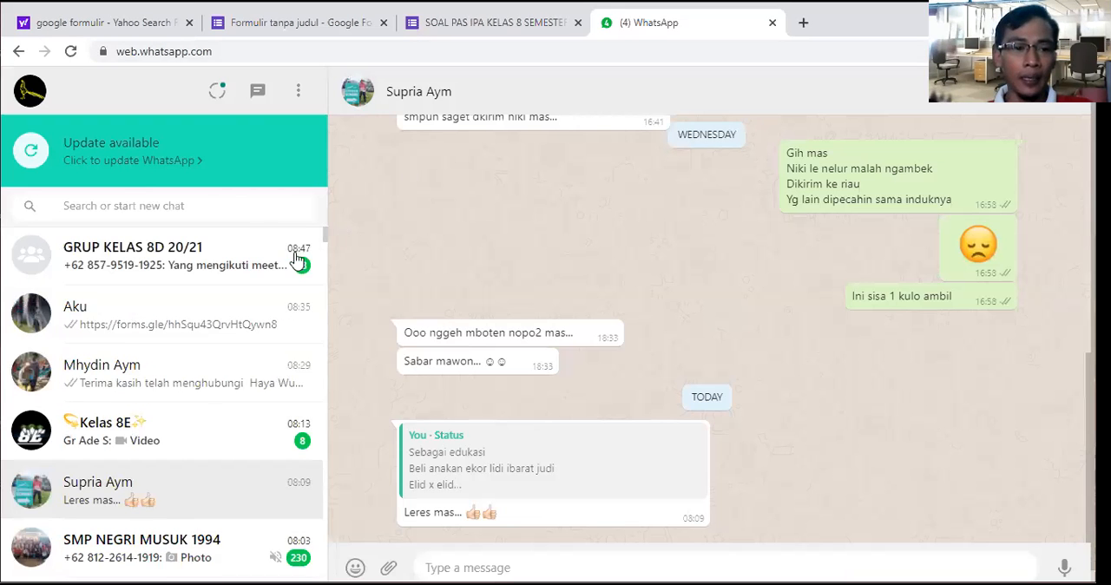
{"action": "left_click", "coordinate": [233, 313]}
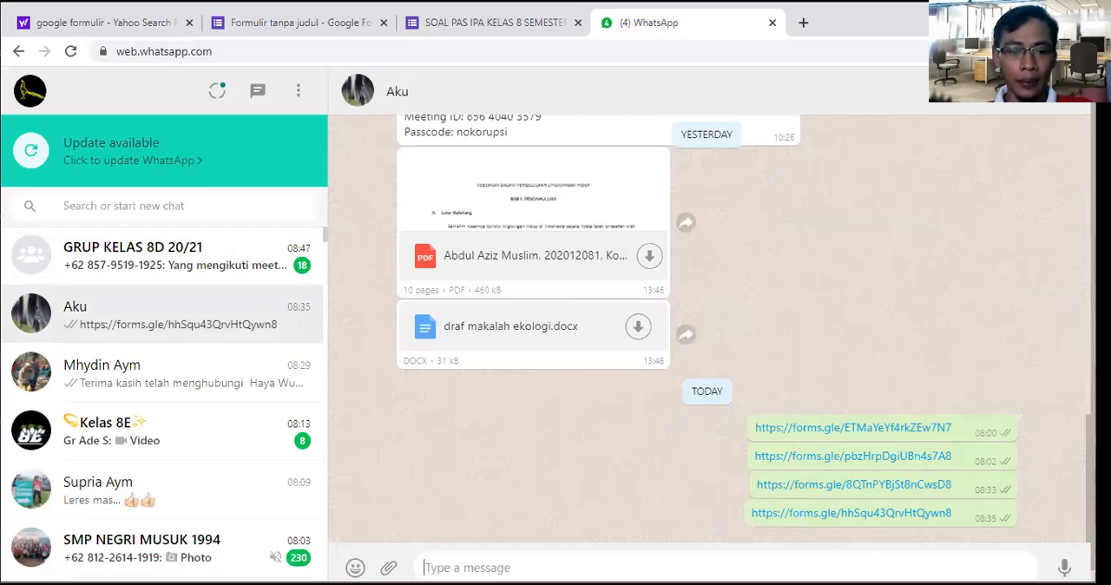
{"action": "type", "text": "https://forms.gle/G9MMDpxasvJnxSvc7"}
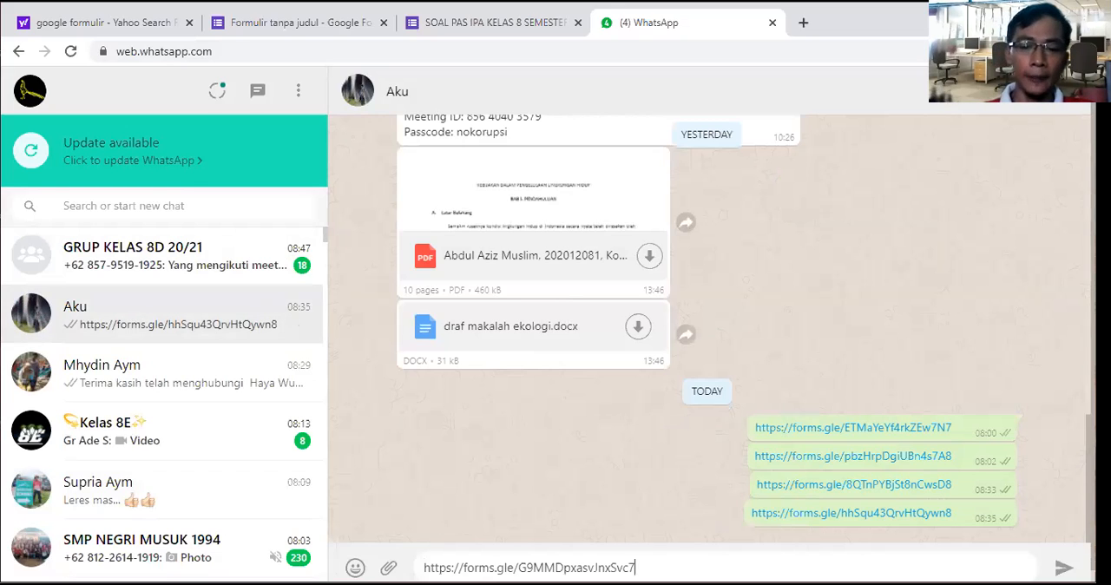
{"action": "key", "text": "Return"}
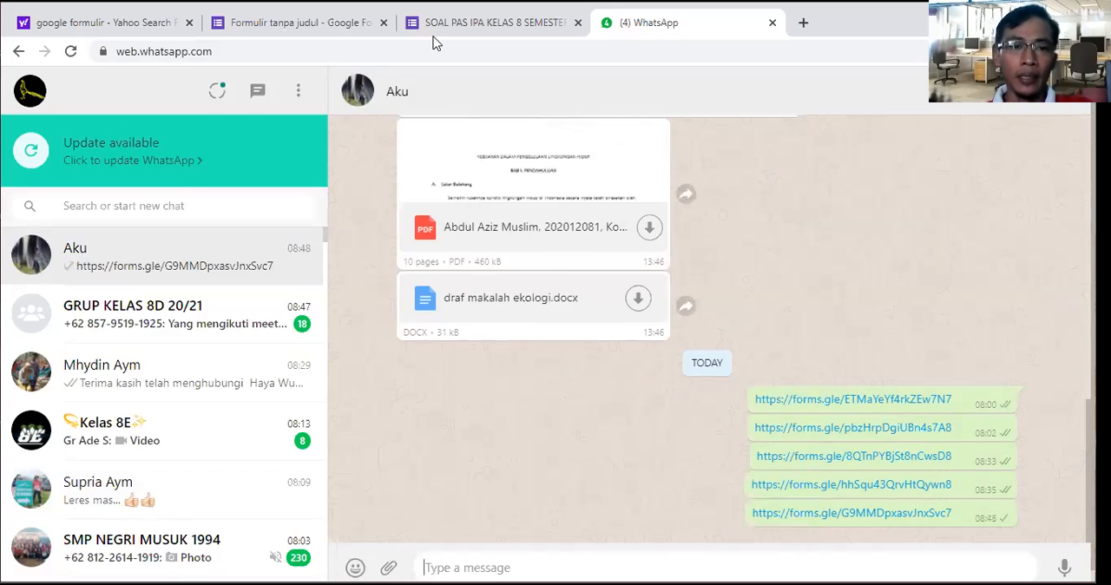
Step: Return to the form editor and examine the summary of the form's responses, including the score insights and point distribution
{"action": "left_click", "coordinate": [369, 31]}
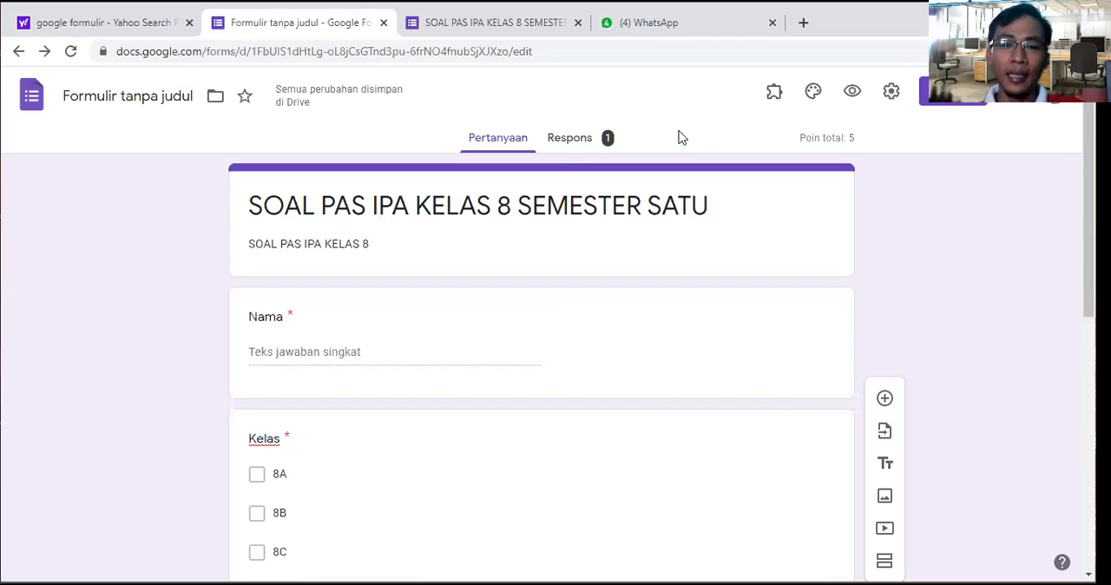
{"action": "left_click", "coordinate": [591, 141]}
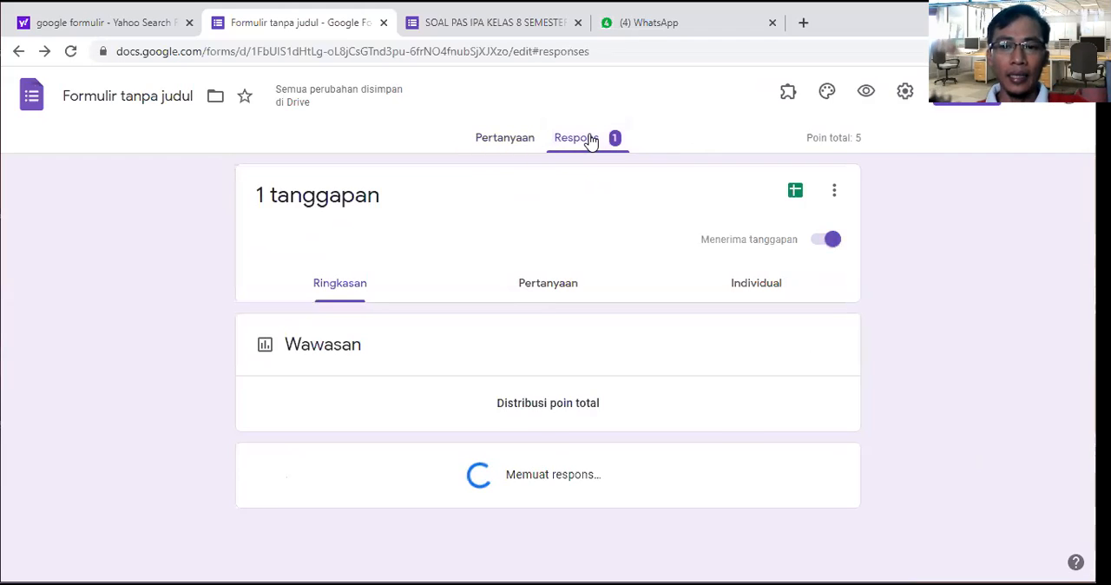
{"action": "scroll", "coordinate": [664, 265], "scroll_direction": "down", "scroll_amount": 2}
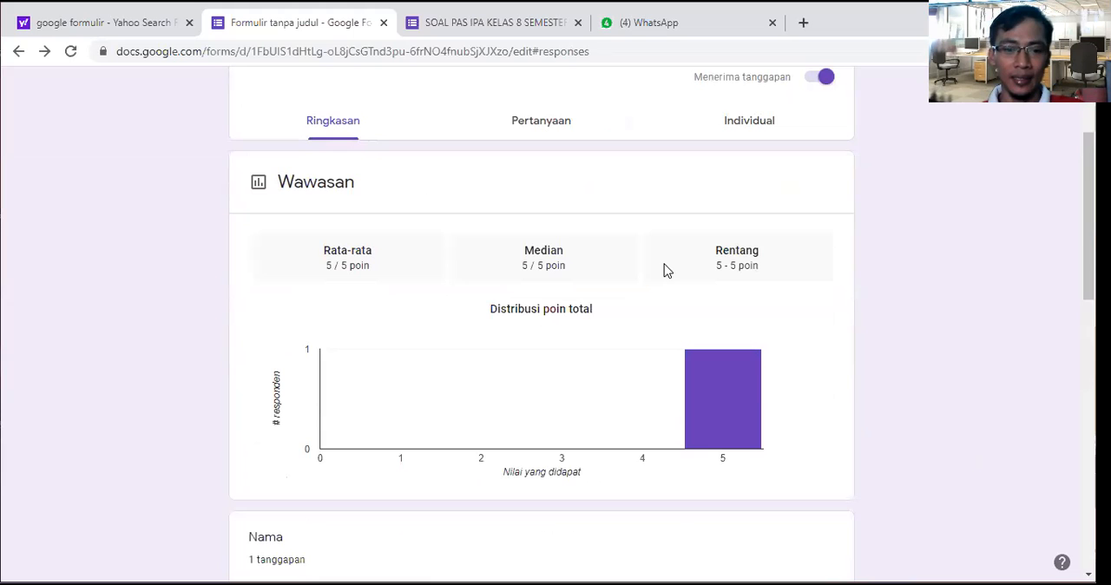
{"action": "scroll", "coordinate": [665, 271], "scroll_direction": "up", "scroll_amount": 2}
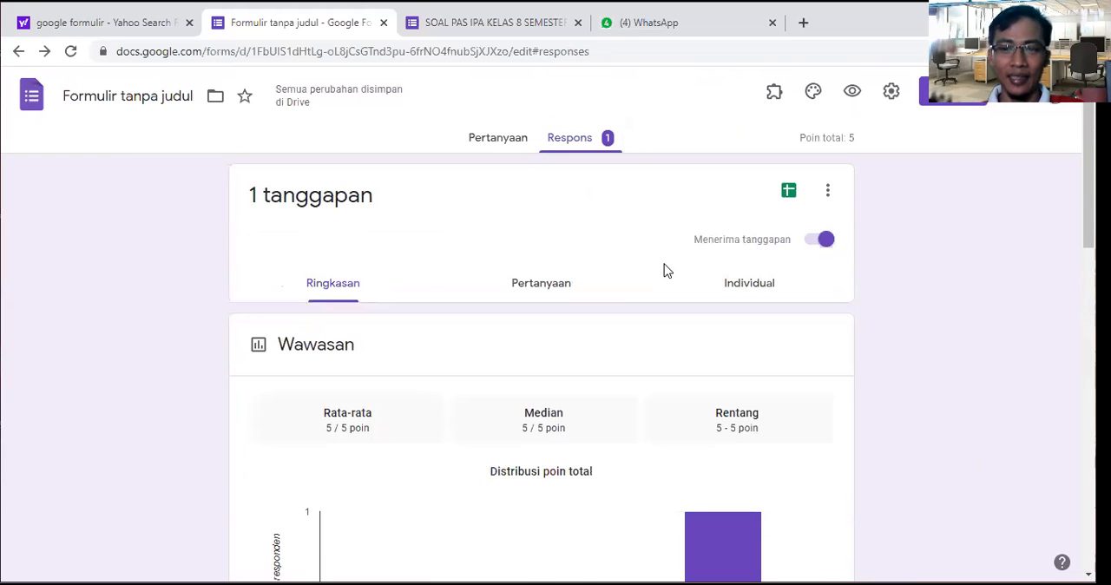
{"action": "scroll", "coordinate": [664, 271], "scroll_direction": "down", "scroll_amount": 2}
{"action": "scroll", "coordinate": [664, 271], "scroll_direction": "up", "scroll_amount": 2}
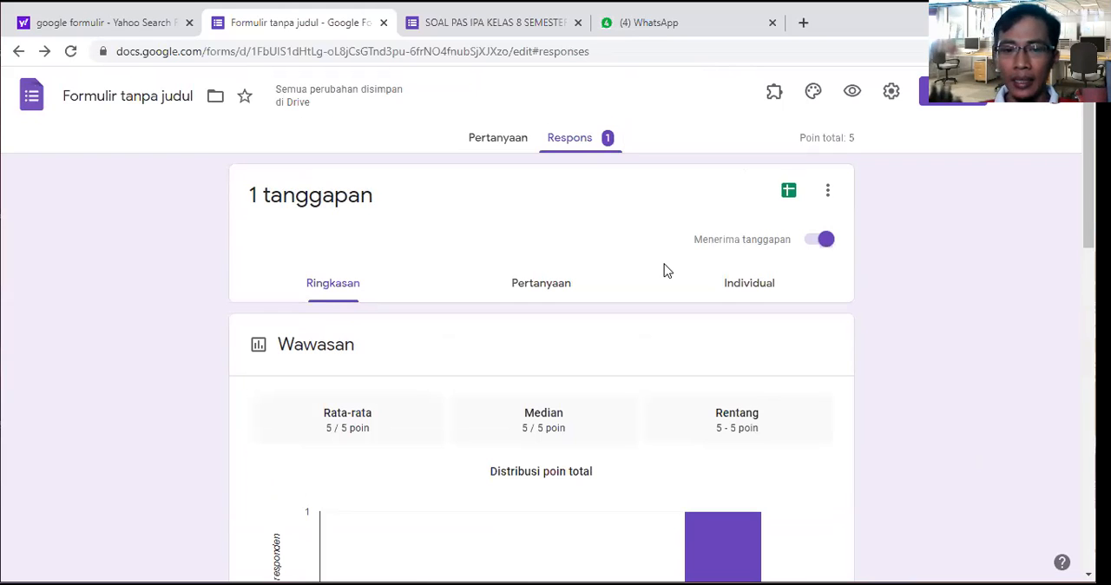
Step: Create a new spreadsheet named "jawaban siswa" as the destination for the form's responses
{"action": "left_click", "coordinate": [789, 194]}
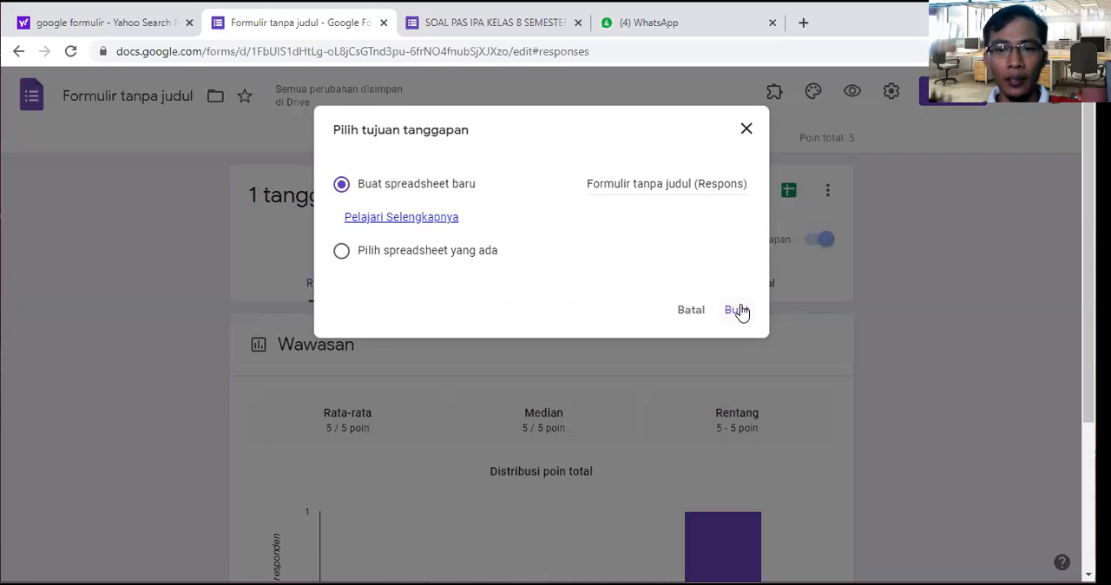
{"action": "left_click", "coordinate": [712, 184]}
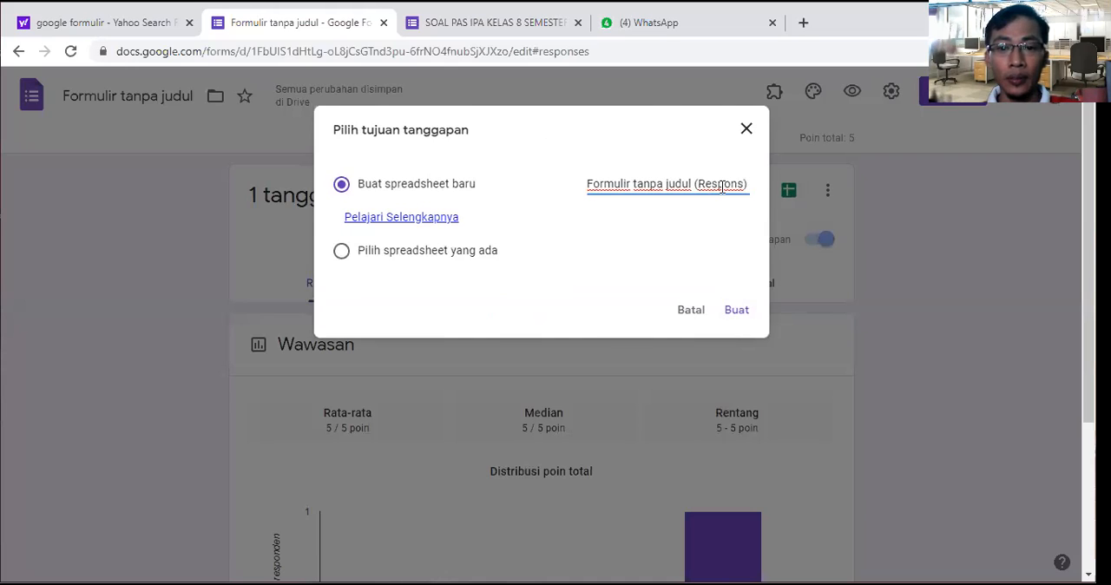
{"action": "left_click_drag", "start_coordinate": [744, 184], "coordinate": [580, 191]}
{"action": "key", "text": "BackSpace"}
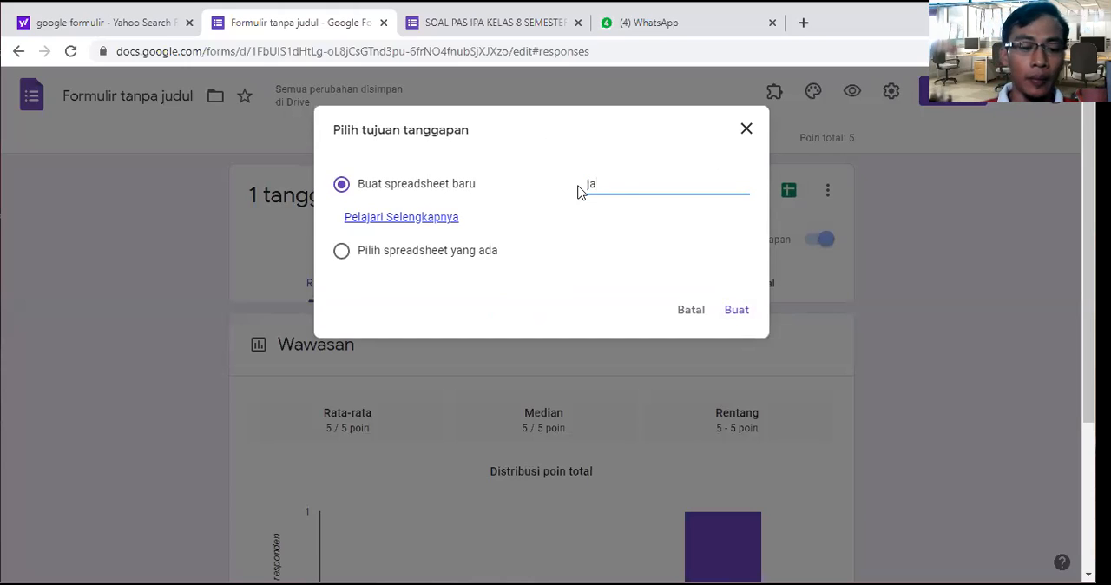
{"action": "type", "text": "ban siswa"}
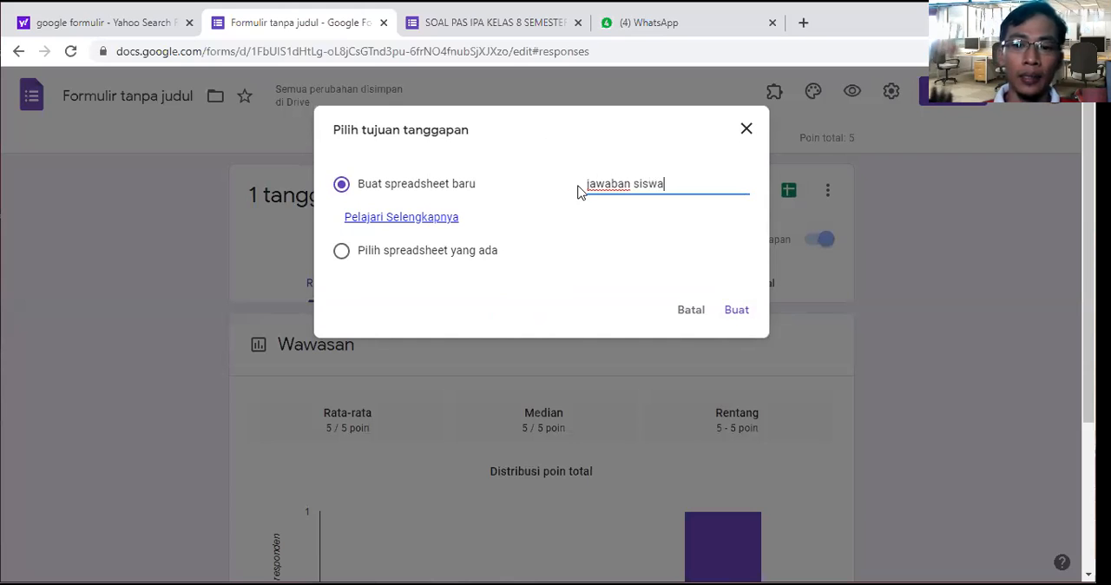
{"action": "left_click", "coordinate": [737, 313]}
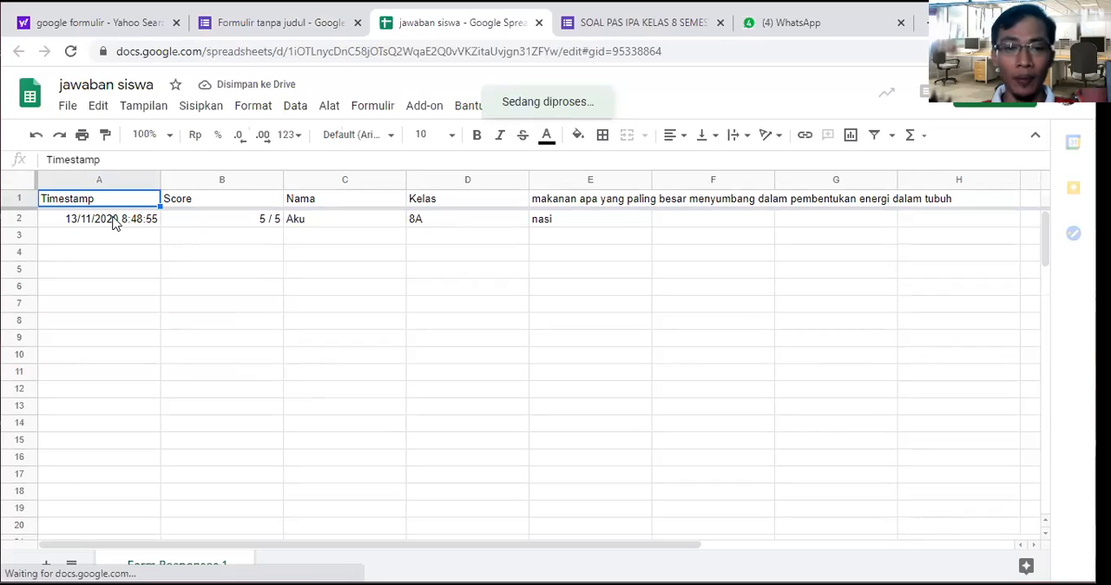
Step: Examine the submitted response's timestamp, score, name and class in the spreadsheet, dismiss the edit-history tip, and compare with the form's response summary
{"action": "left_click", "coordinate": [112, 223]}
{"action": "left_click", "coordinate": [203, 223]}
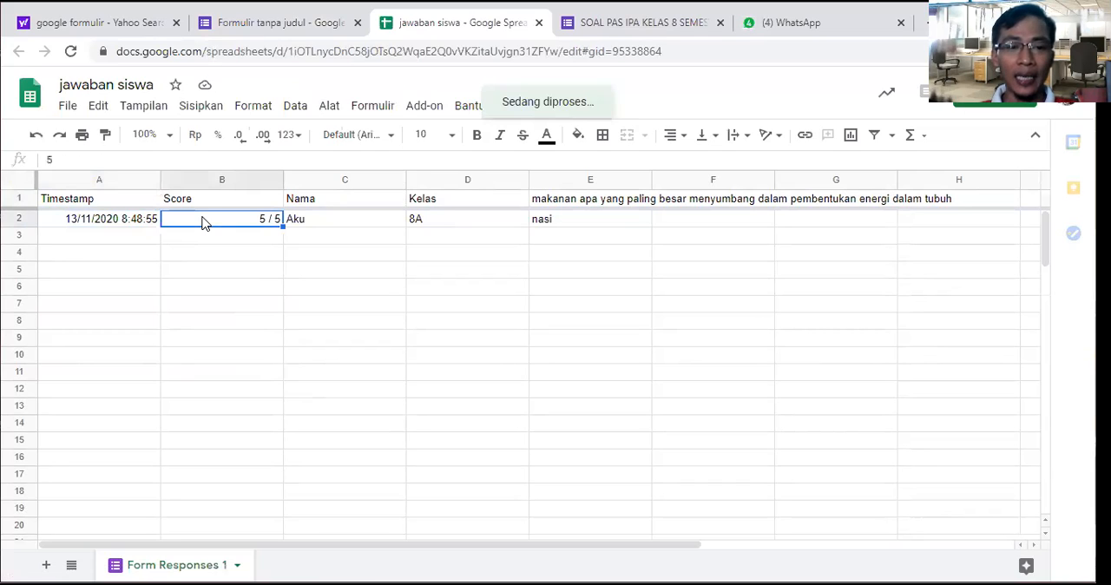
{"action": "left_click", "coordinate": [344, 230]}
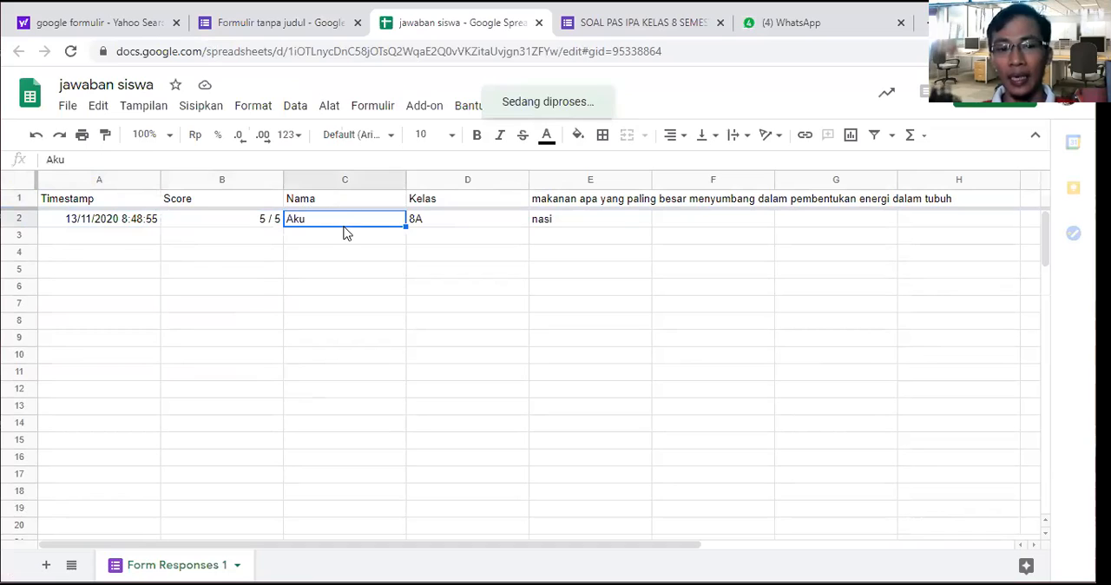
{"action": "left_click", "coordinate": [438, 227]}
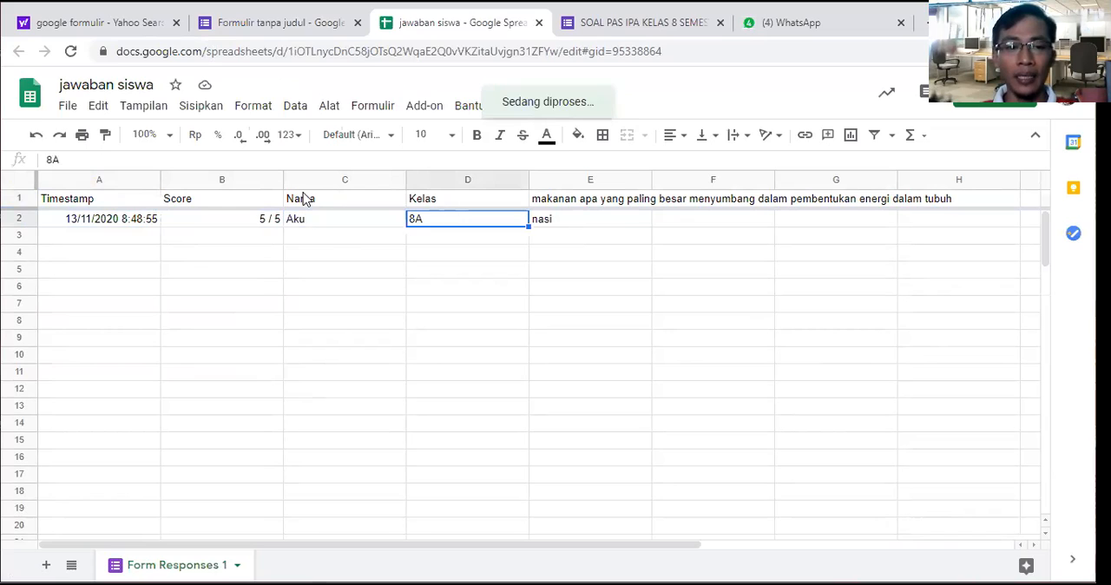
{"action": "left_click", "coordinate": [244, 224]}
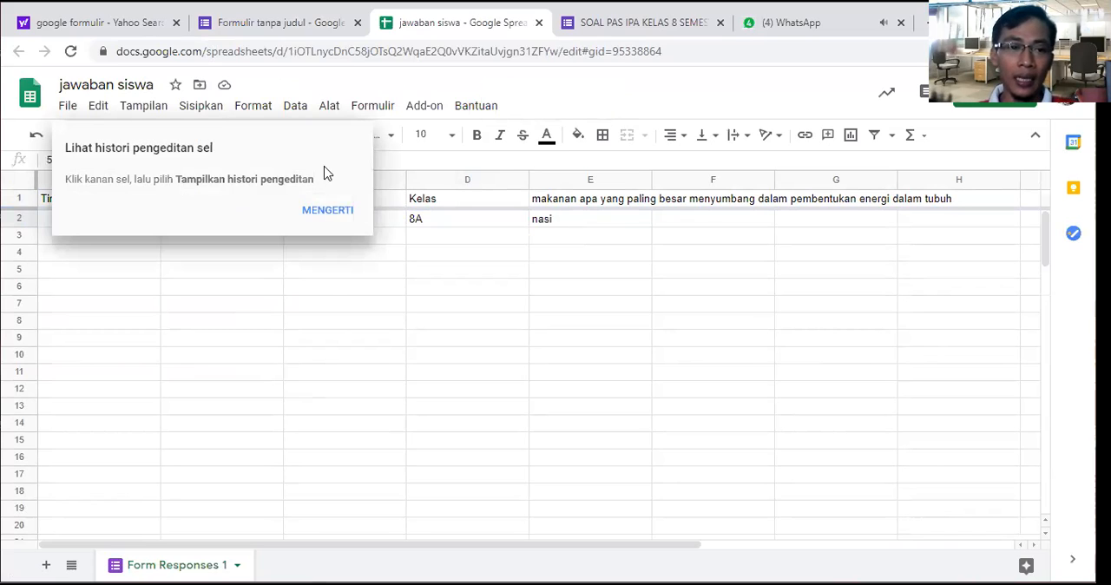
{"action": "left_click_drag", "start_coordinate": [332, 272], "coordinate": [333, 283]}
{"action": "left_click", "coordinate": [326, 212]}
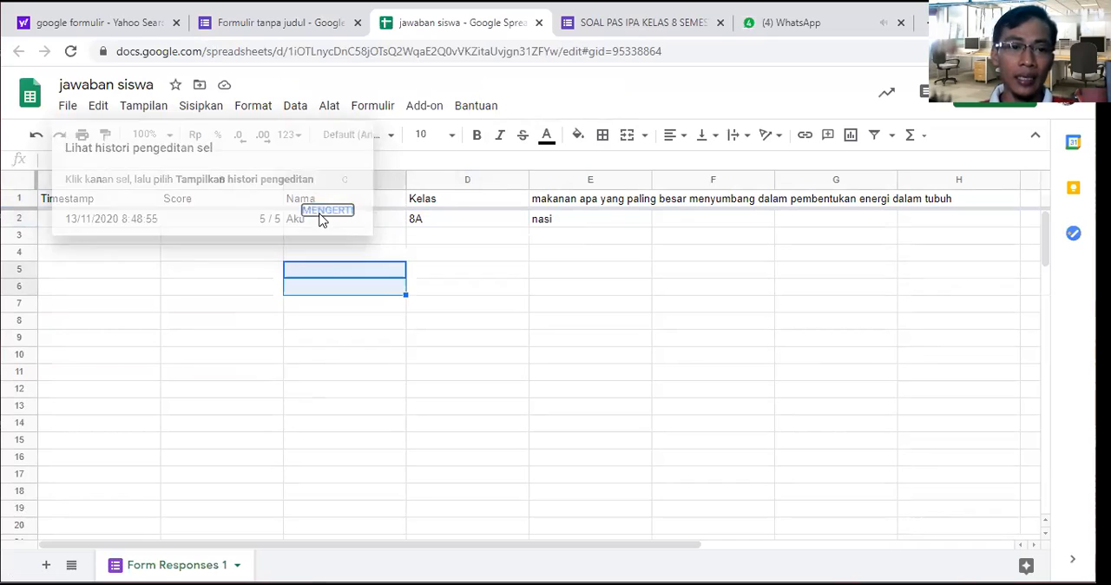
{"action": "left_click", "coordinate": [233, 224]}
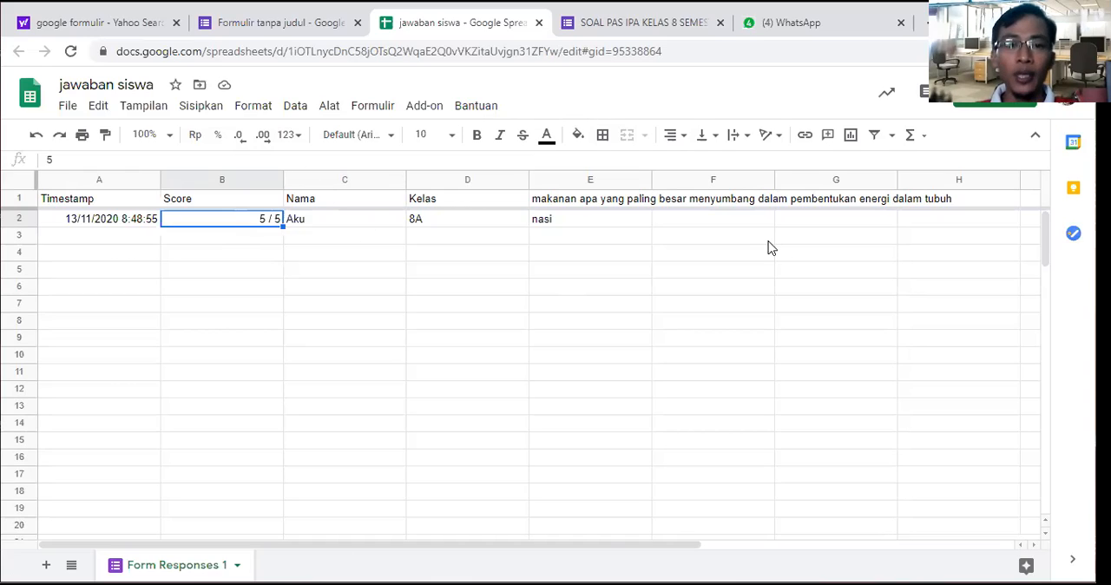
{"action": "left_click", "coordinate": [323, 33]}
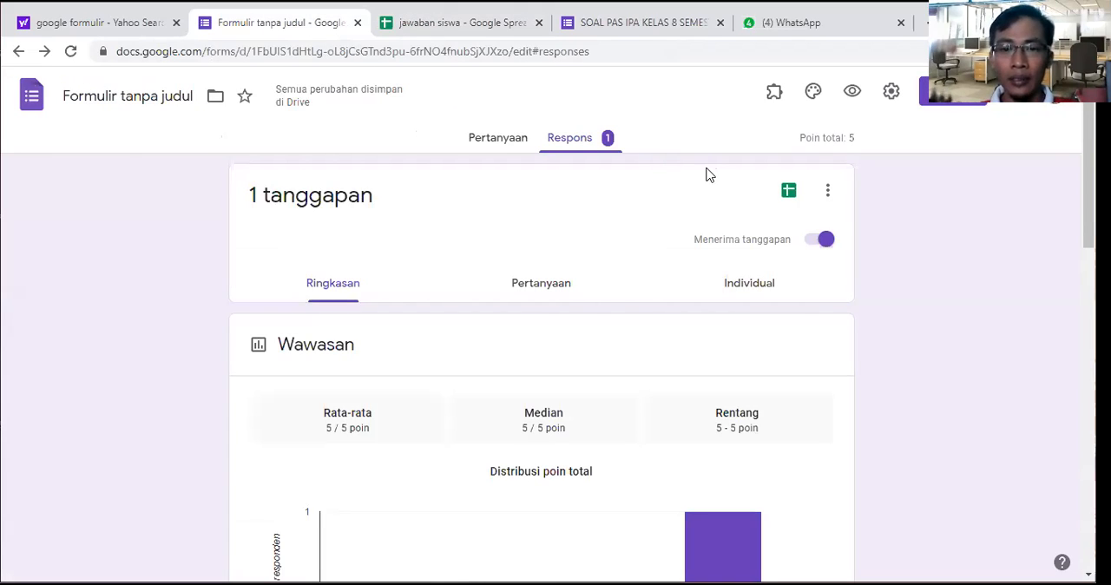
{"action": "left_click", "coordinate": [474, 29]}
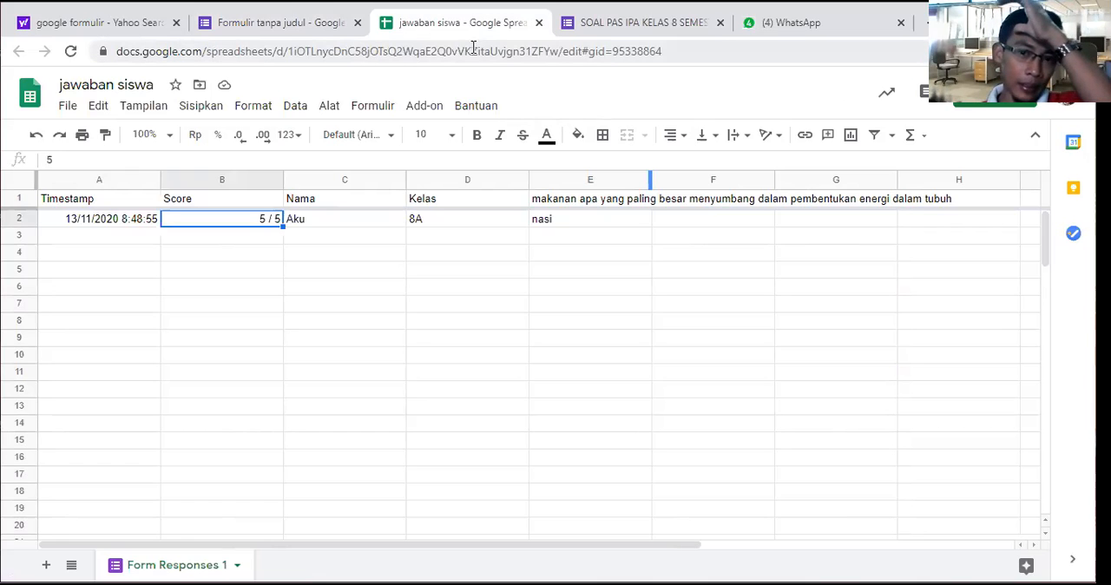